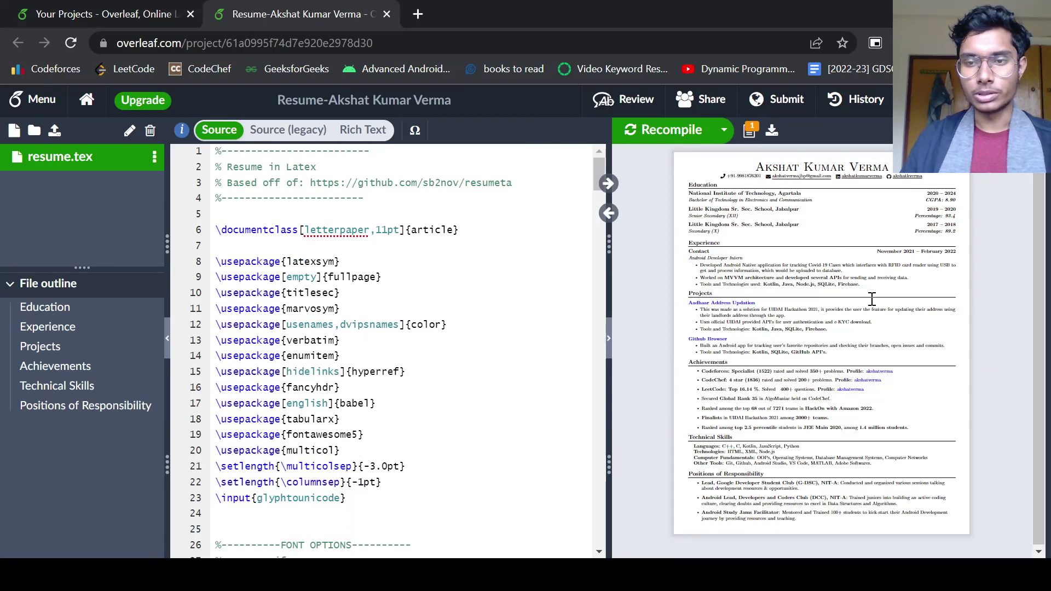
pyautogui.moveTo(743, 165)
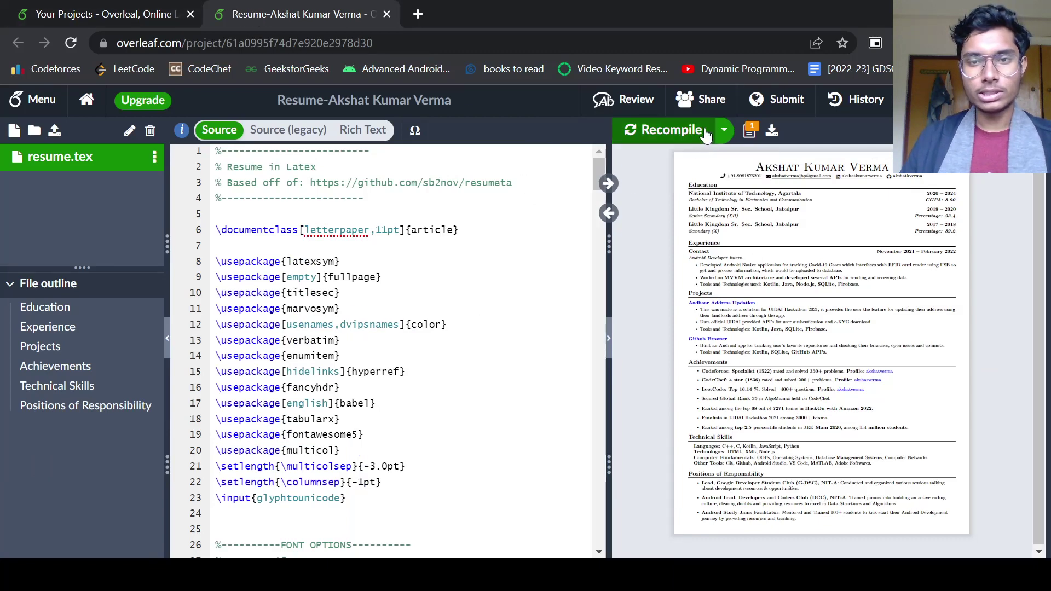
pyautogui.click(670, 130)
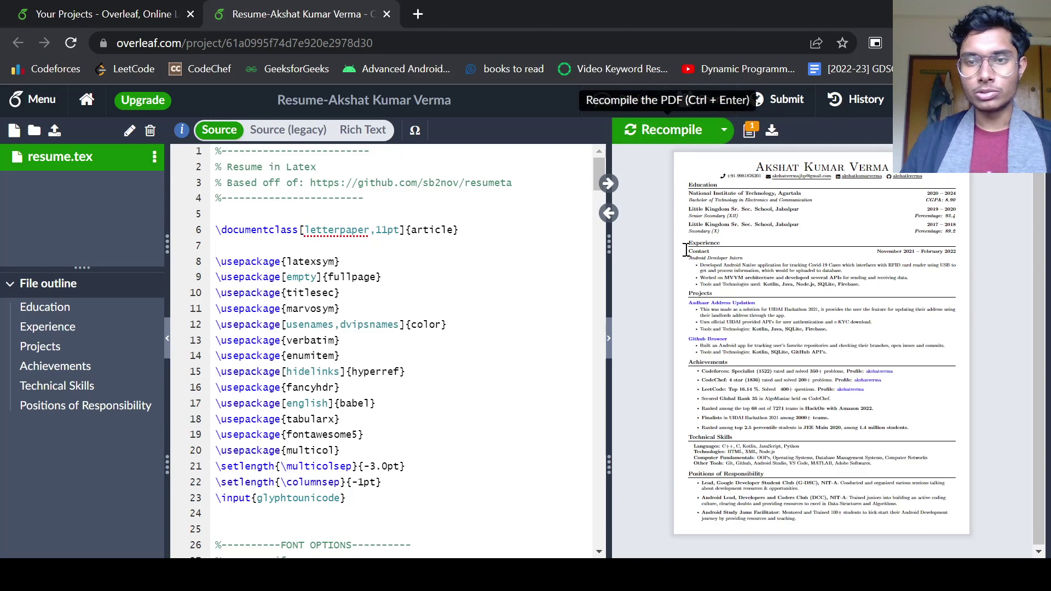
pyautogui.moveTo(797, 178)
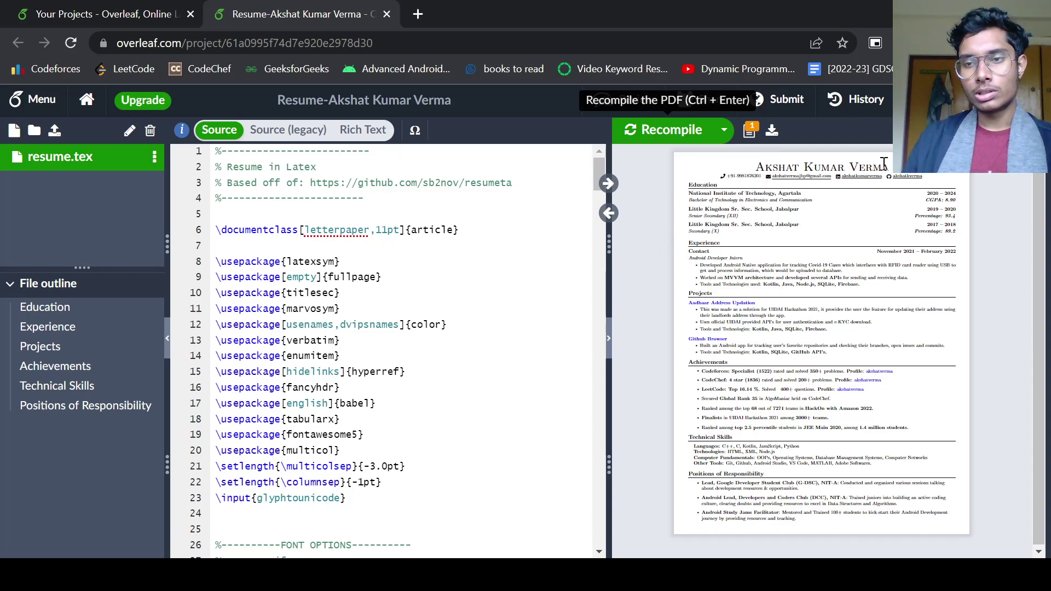
# Scroll through the resume.tex preamble and open find-and-replace in the source editor.
pyautogui.click(451, 262)
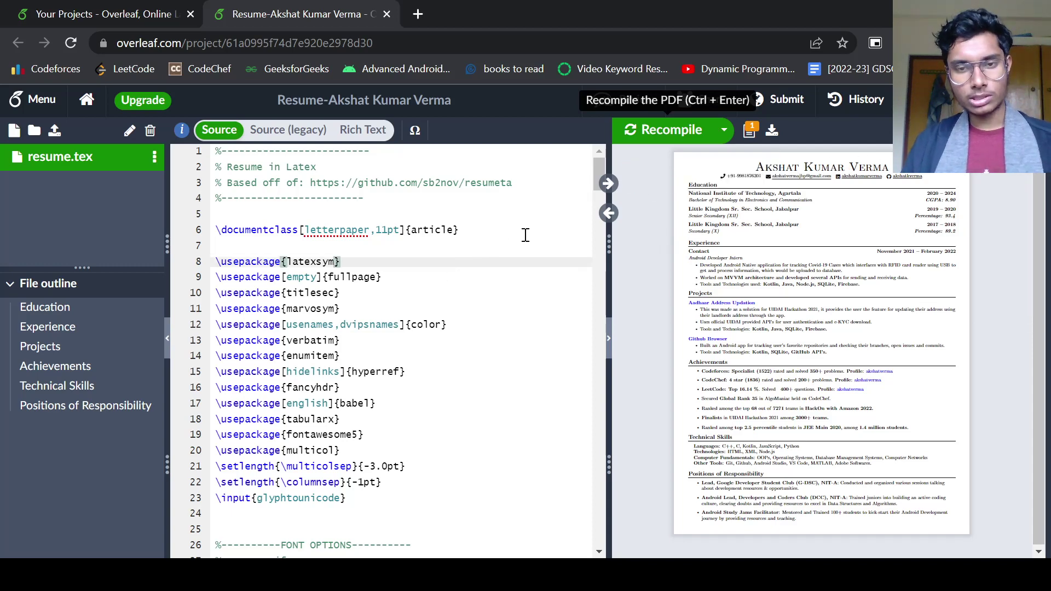
pyautogui.hotkey('ctrl', 'f')
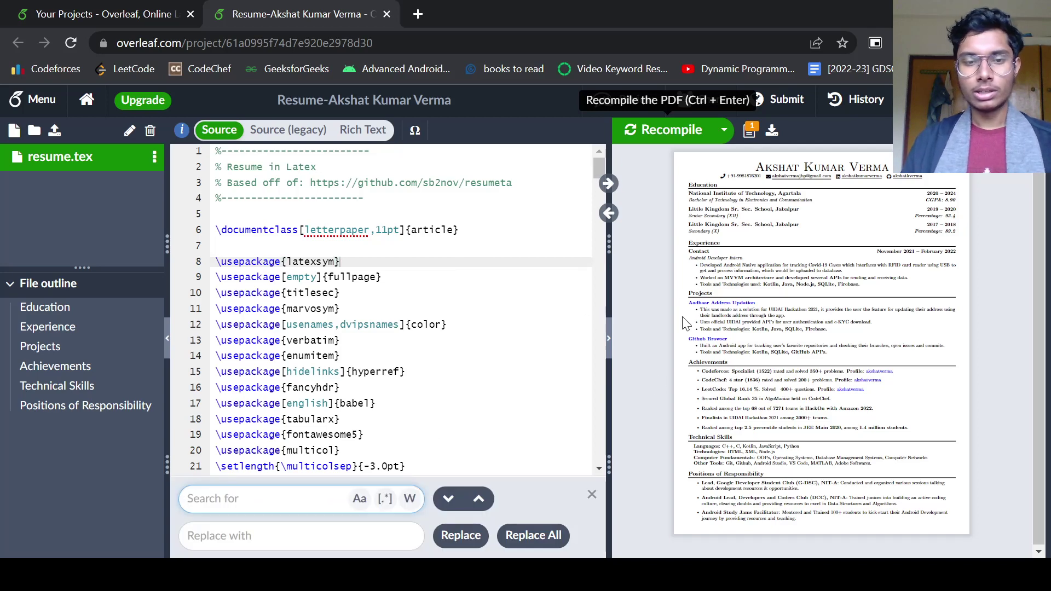
pyautogui.click(592, 495)
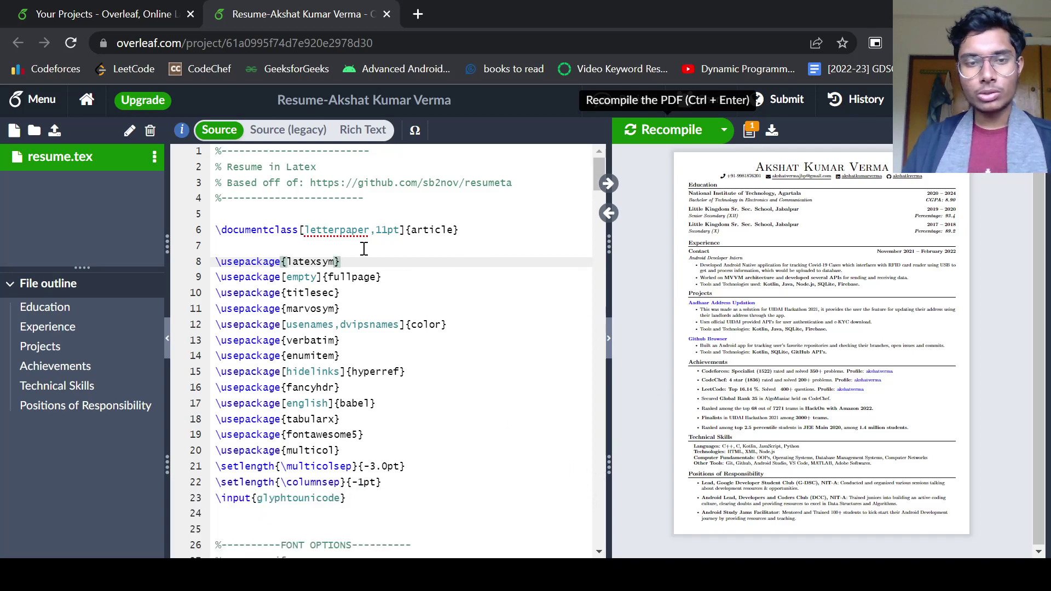
pyautogui.moveTo(303, 245); pyautogui.dragTo(377, 466)
pyautogui.scroll(-10, 380, 352)
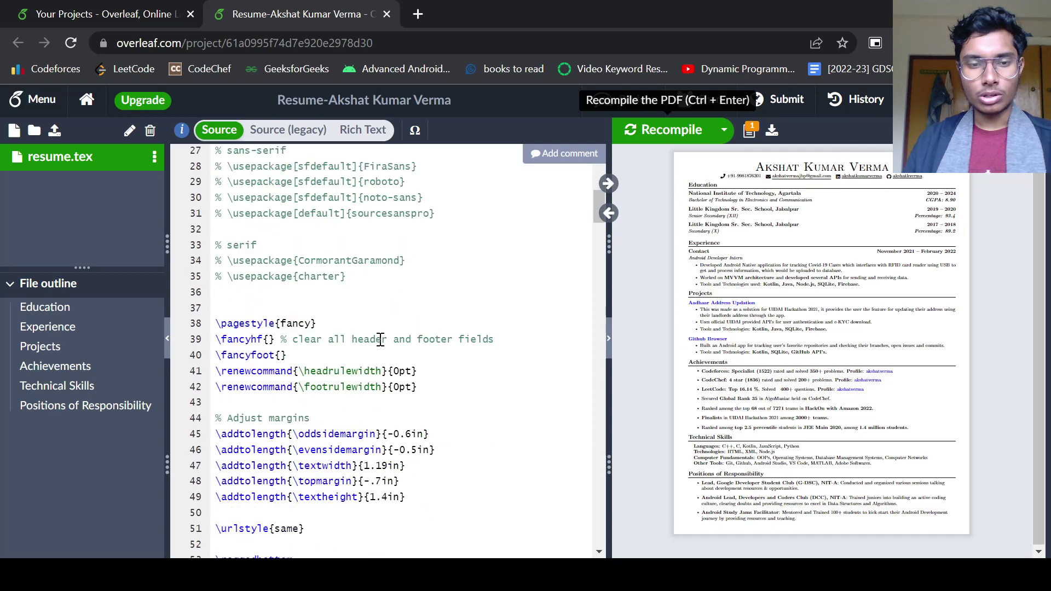
pyautogui.scroll(-2, 380, 326)
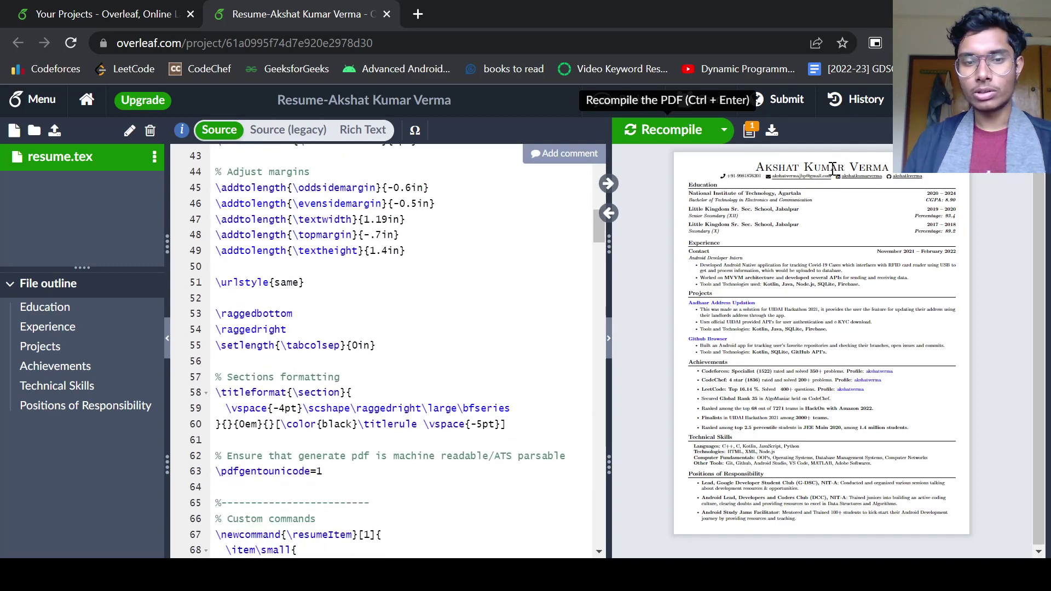
pyautogui.click(481, 310)
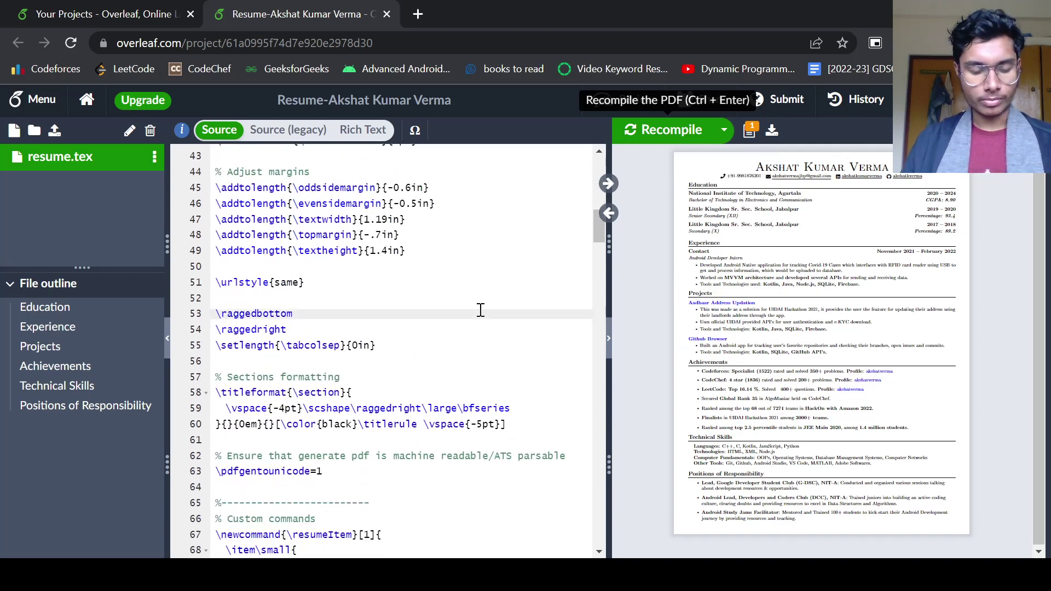
pyautogui.hotkey('ctrl', 'f')
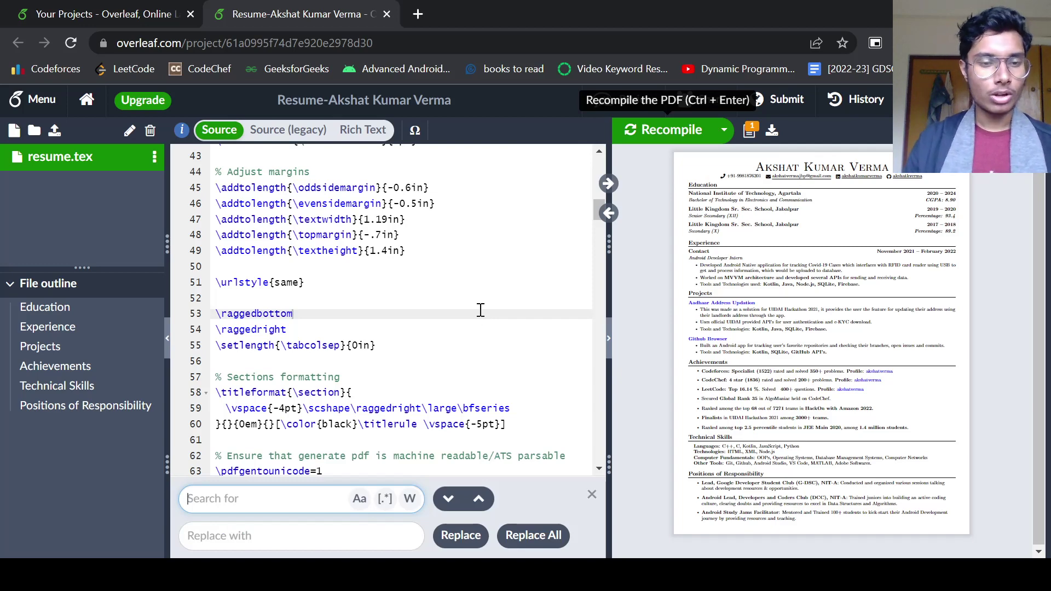
# Search for the old first name and overwrite the full heading name on line 124 with the new name.
pyautogui.write('akshat')
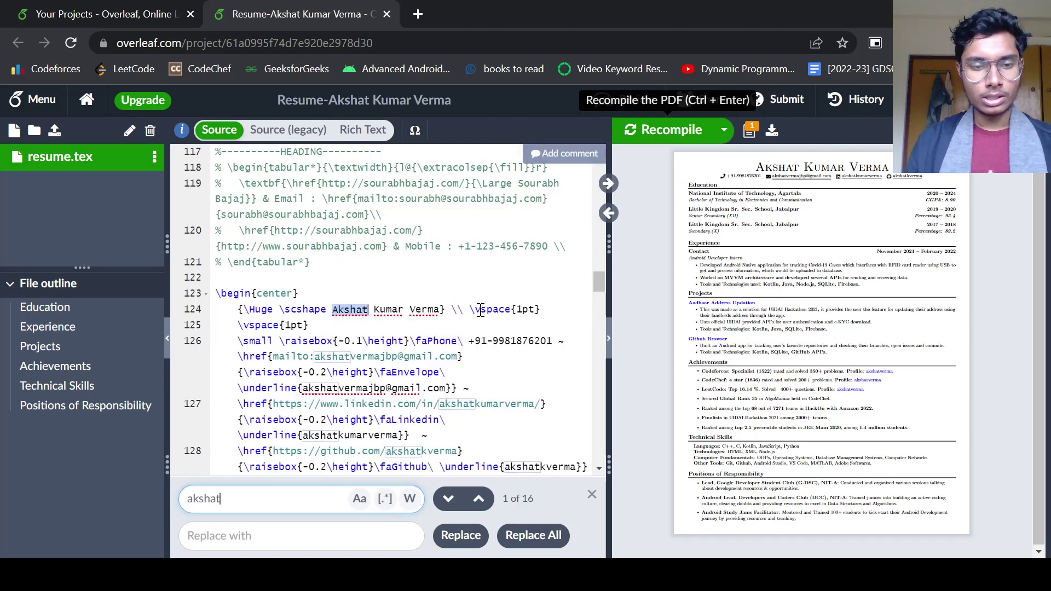
pyautogui.click(334, 309)
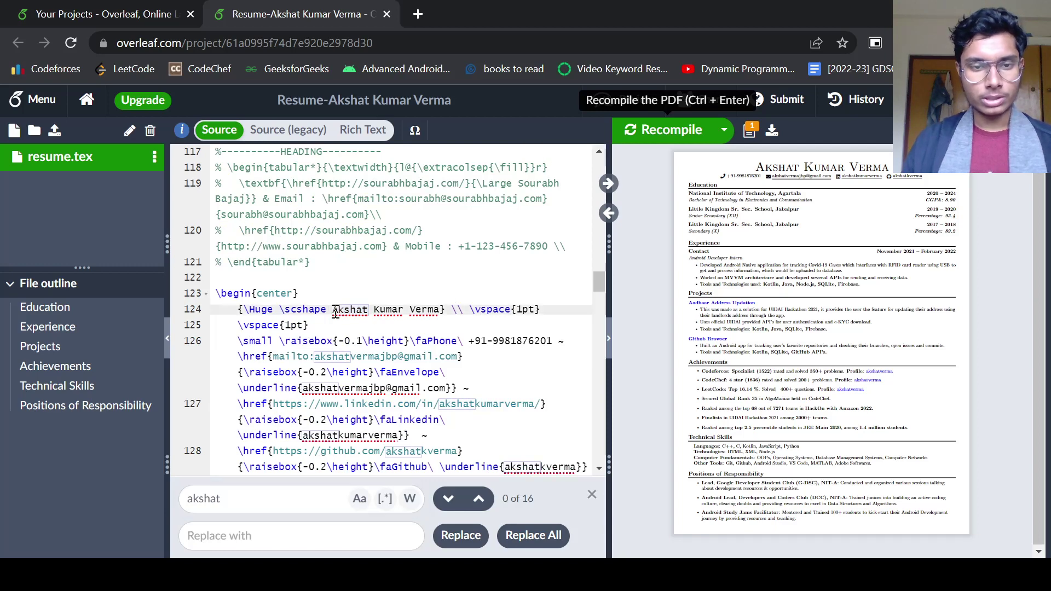
pyautogui.moveTo(338, 310); pyautogui.dragTo(439, 310)
pyautogui.write('yash')
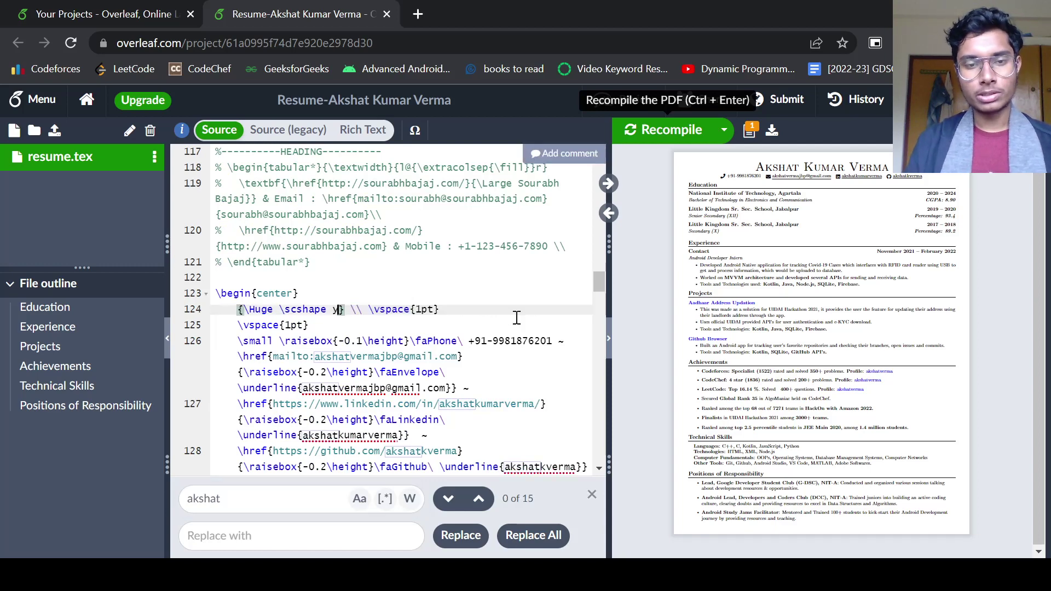
pyautogui.press('BackSpace')
pyautogui.press('BackSpace')
pyautogui.press('BackSpace')
pyautogui.press('BackSpace')
pyautogui.write('Yash Shah')
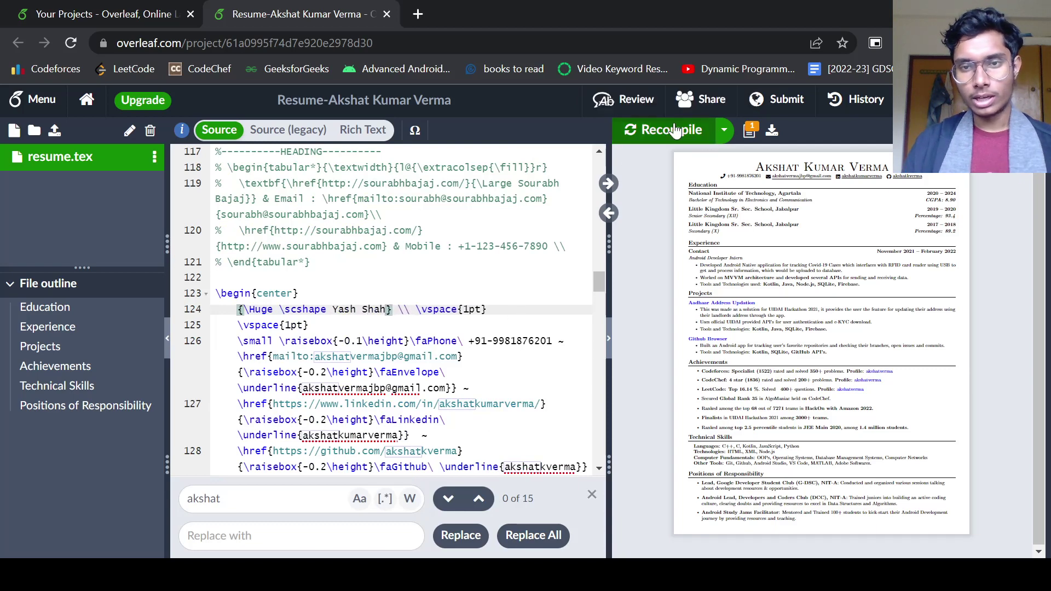
# Recompile, replace the heading phone number on line 126 with a placeholder number, and recompile again.
pyautogui.click(675, 129)
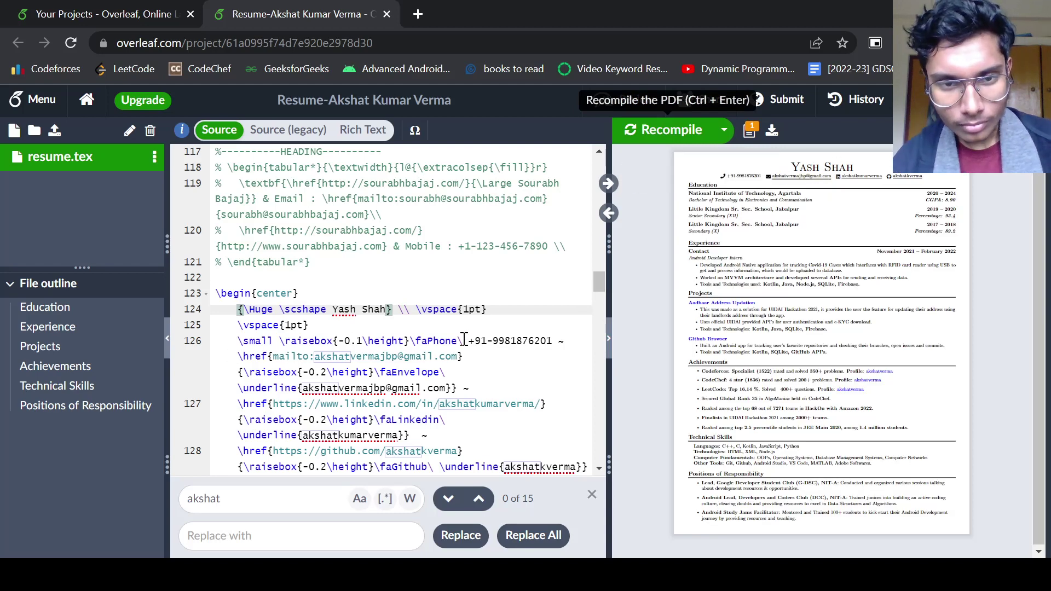
pyautogui.moveTo(493, 341); pyautogui.dragTo(553, 340)
pyautogui.write('1235678')
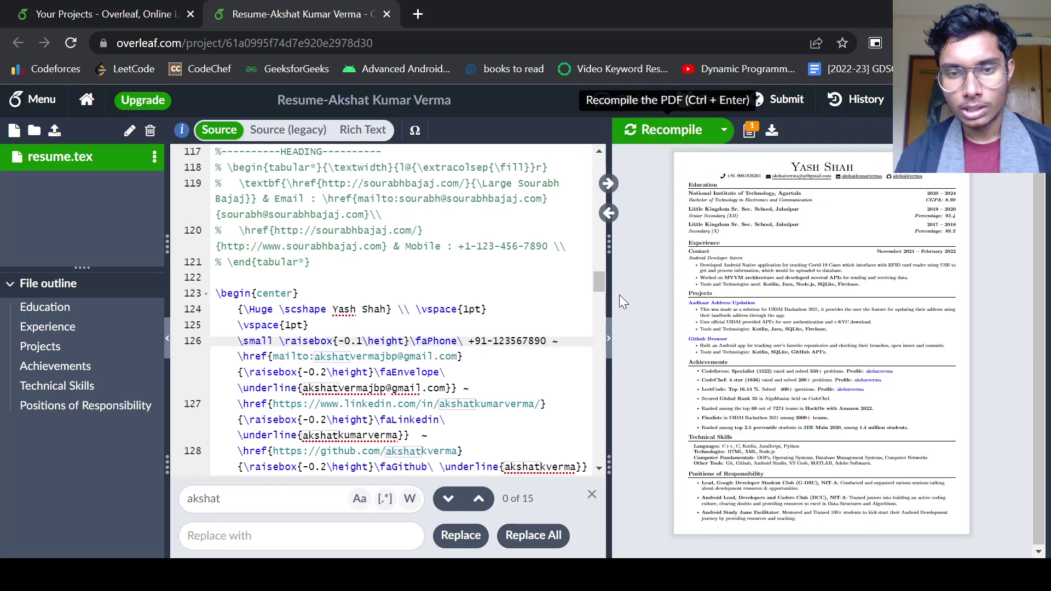
pyautogui.click(663, 137)
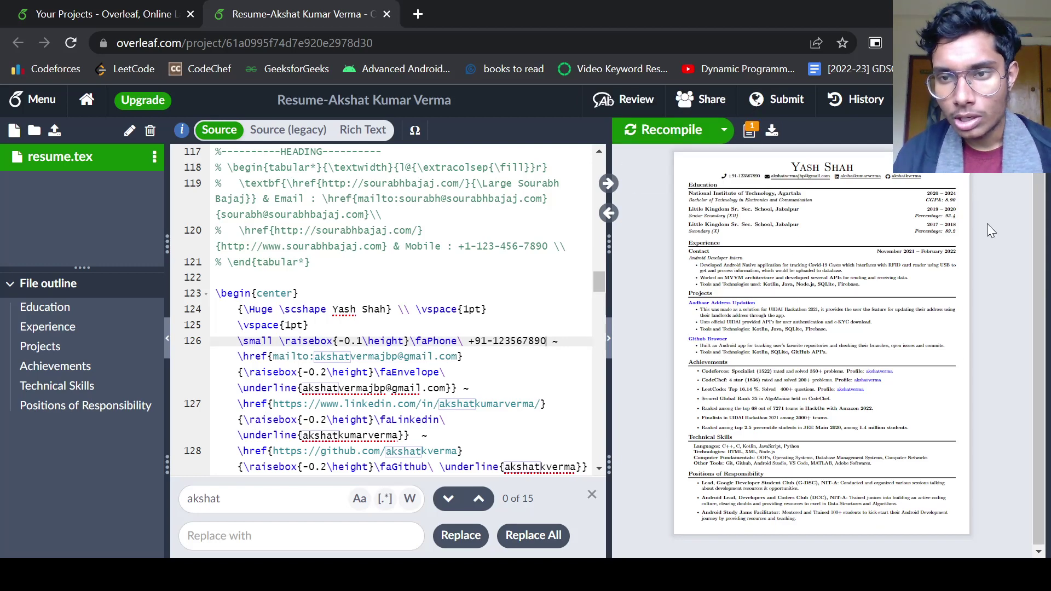
pyautogui.click(729, 174)
pyautogui.click(731, 178)
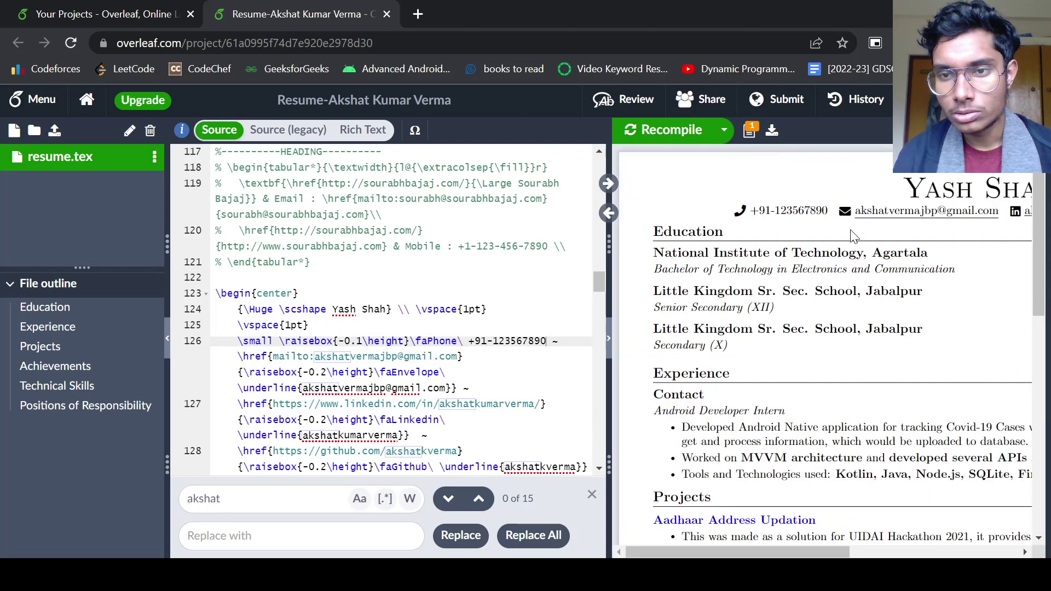
pyautogui.moveTo(740, 554); pyautogui.dragTo(756, 555)
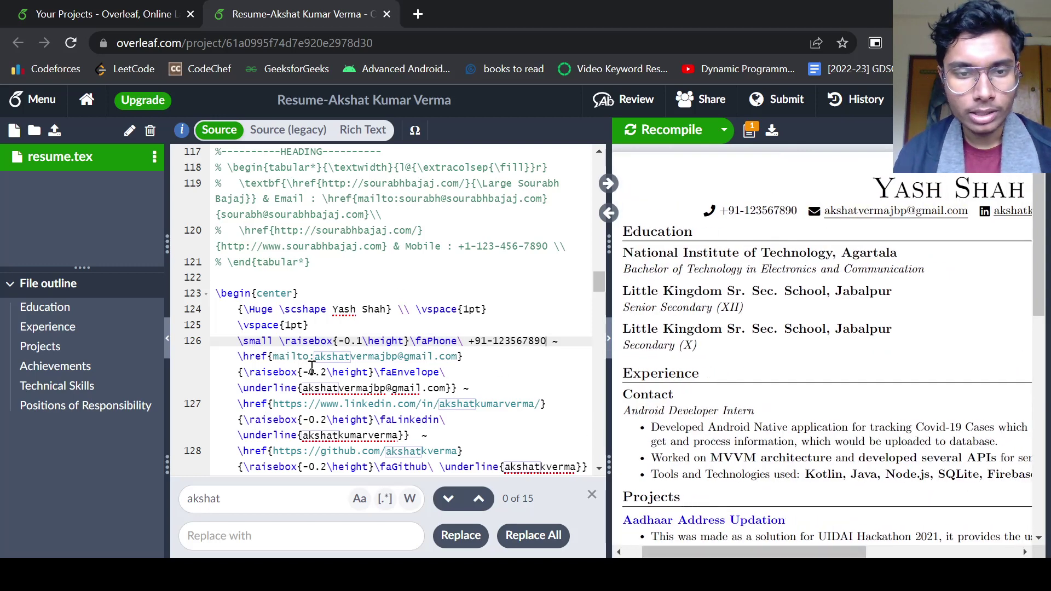
pyautogui.moveTo(316, 357); pyautogui.dragTo(461, 356)
pyautogui.moveTo(302, 388); pyautogui.dragTo(454, 388)
pyautogui.click(483, 379)
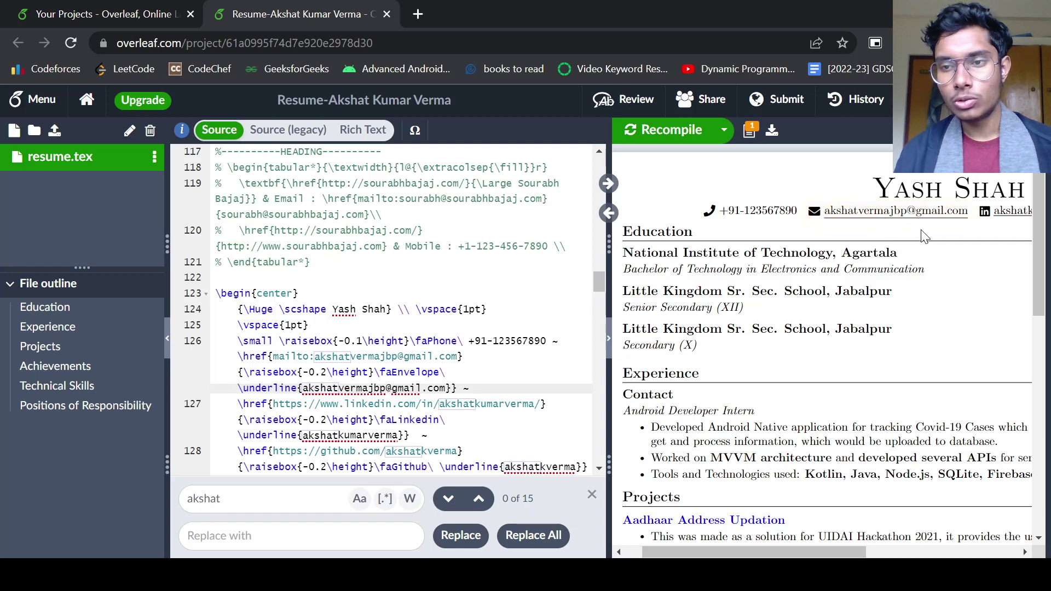
pyautogui.scroll(-3, 399, 328)
pyautogui.moveTo(720, 553); pyautogui.dragTo(816, 553)
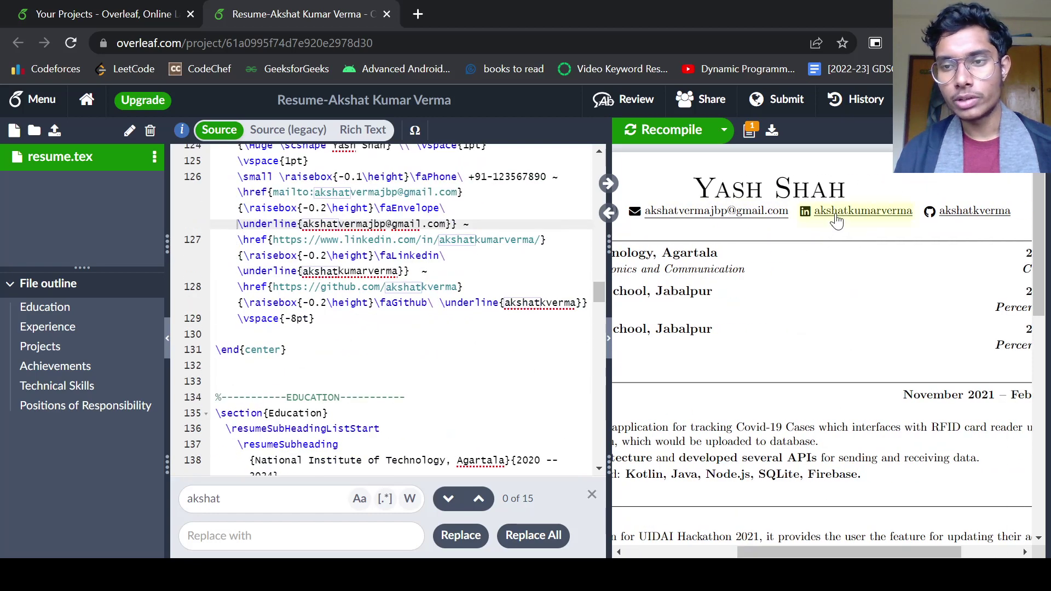
pyautogui.click(836, 214)
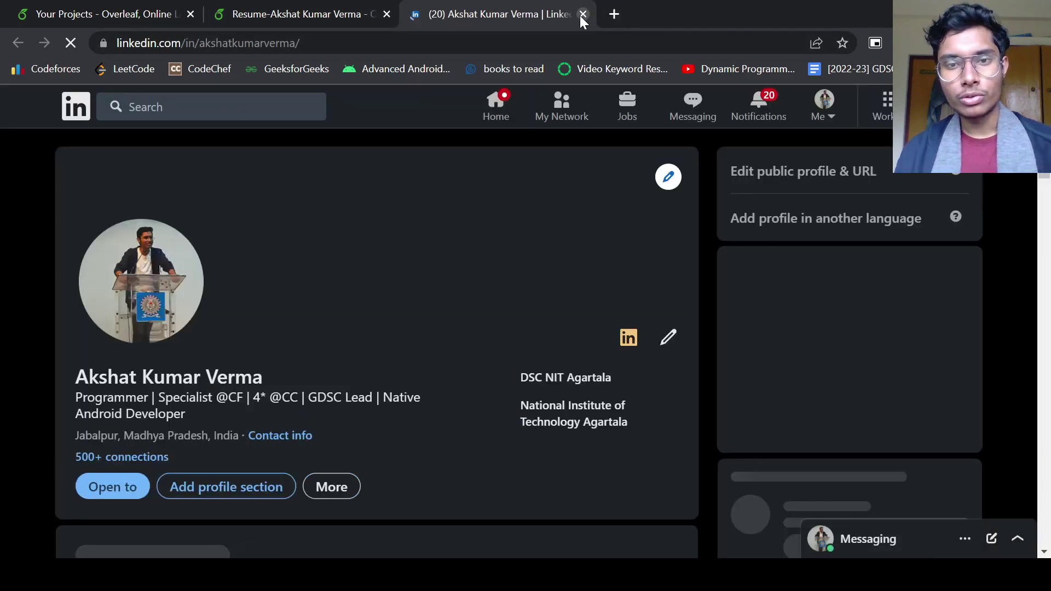
pyautogui.click(581, 16)
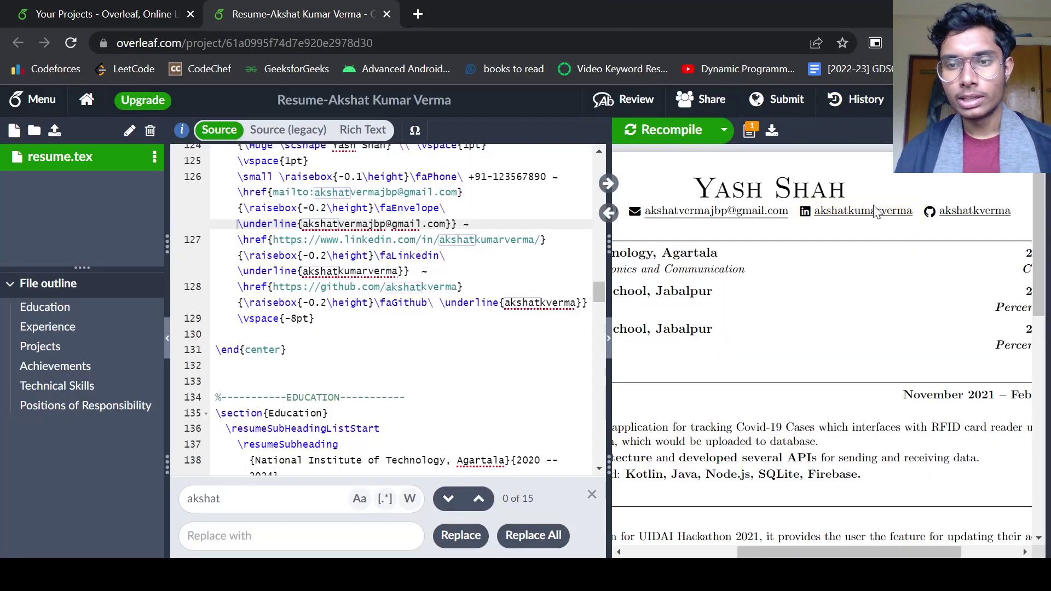
pyautogui.click(974, 210)
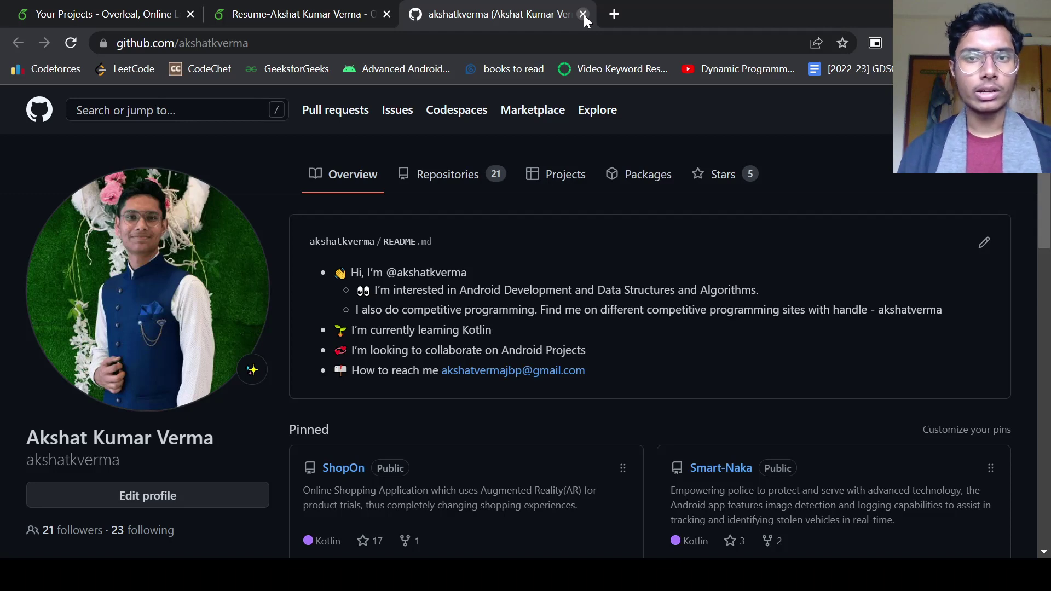
pyautogui.click(584, 14)
pyautogui.moveTo(723, 173)
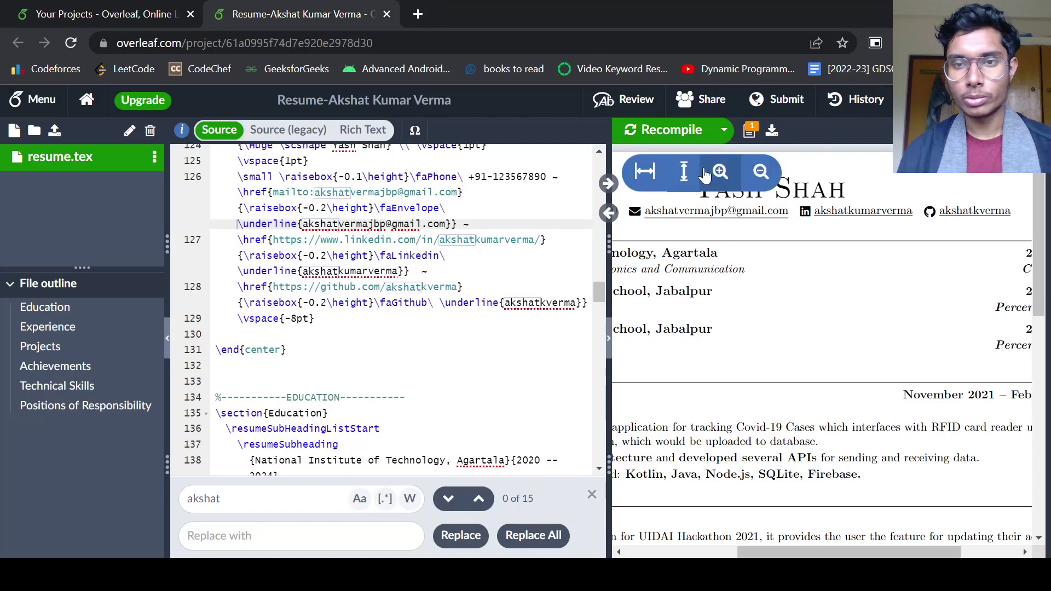
pyautogui.click(760, 172)
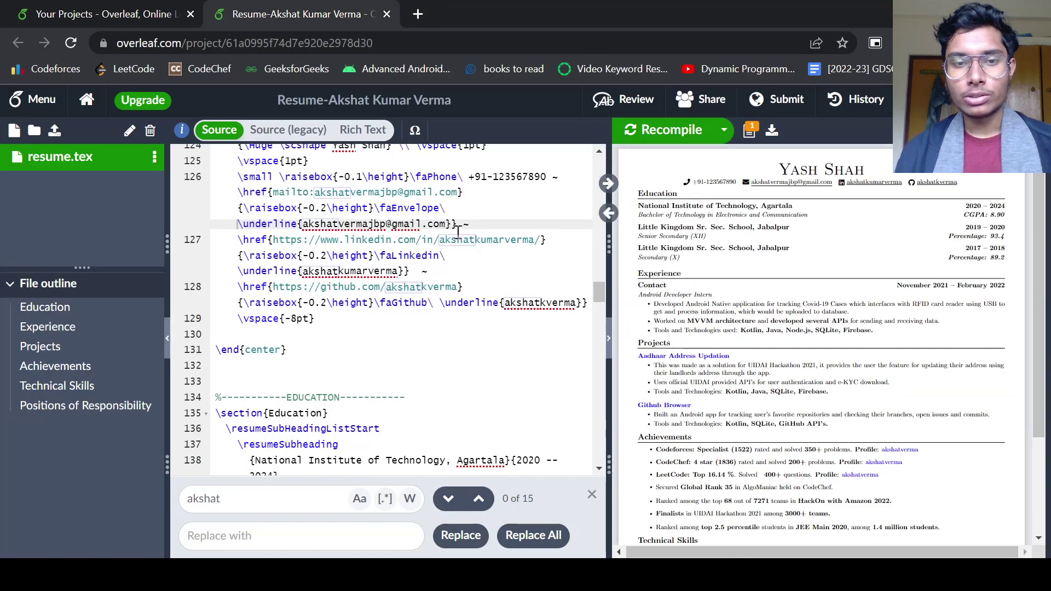
pyautogui.click(243, 289)
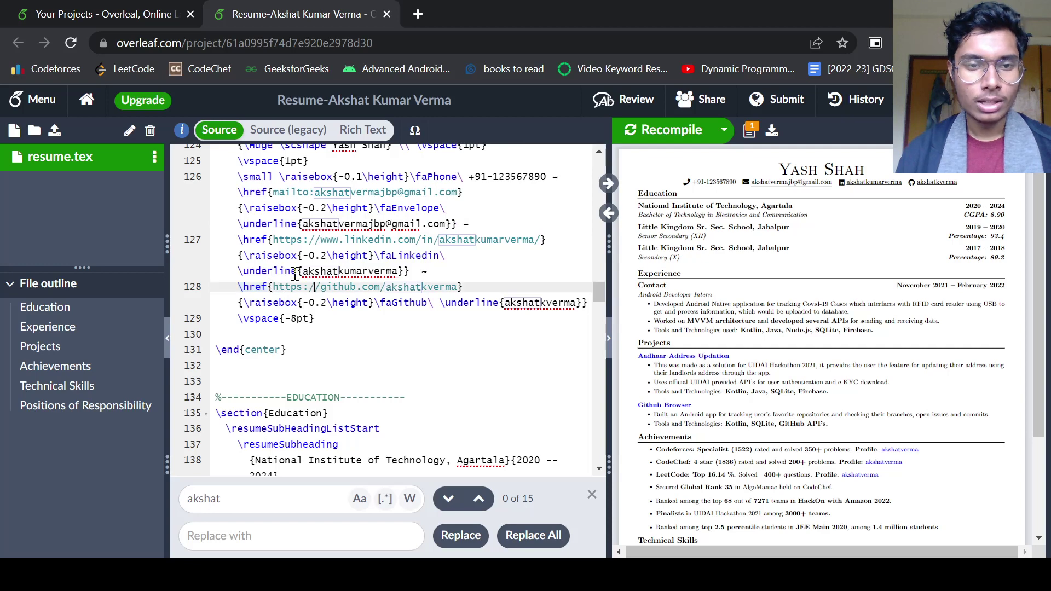
pyautogui.moveTo(302, 273); pyautogui.dragTo(357, 272)
pyautogui.moveTo(505, 304); pyautogui.dragTo(566, 304)
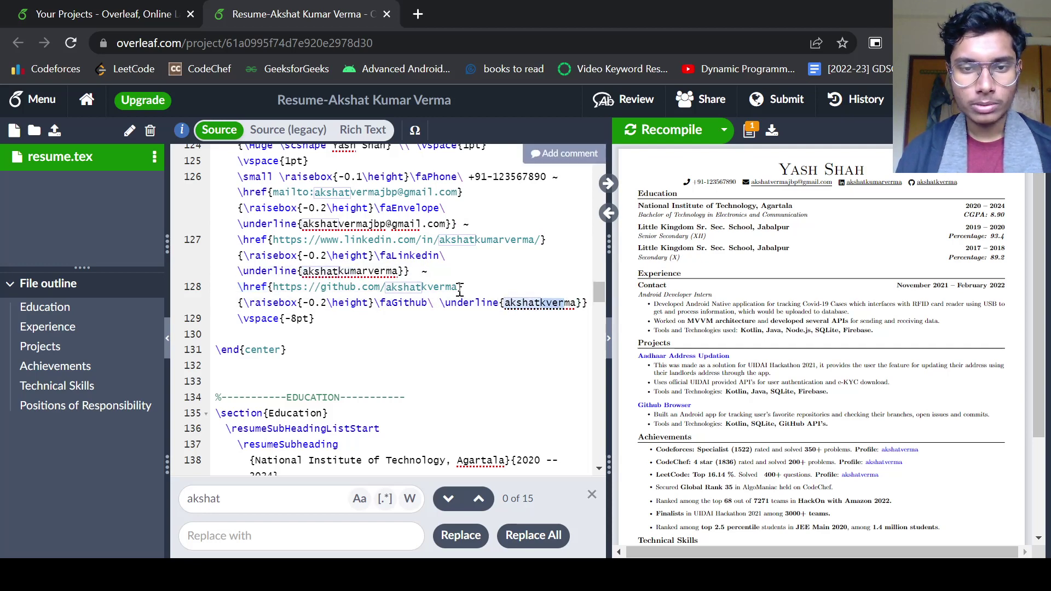
pyautogui.moveTo(459, 290); pyautogui.dragTo(281, 294)
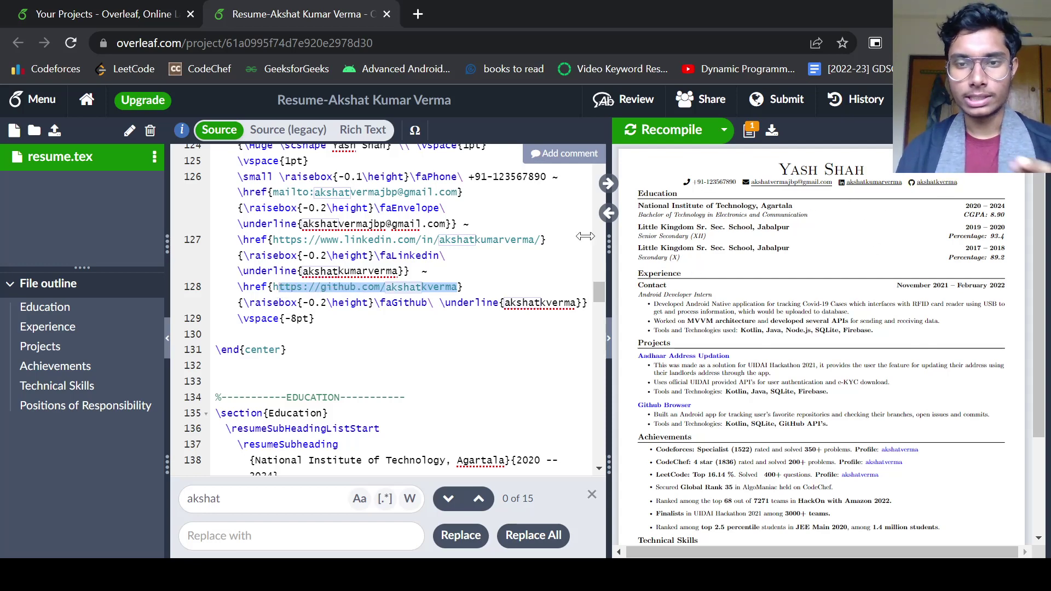
pyautogui.scroll(-3, 422, 312)
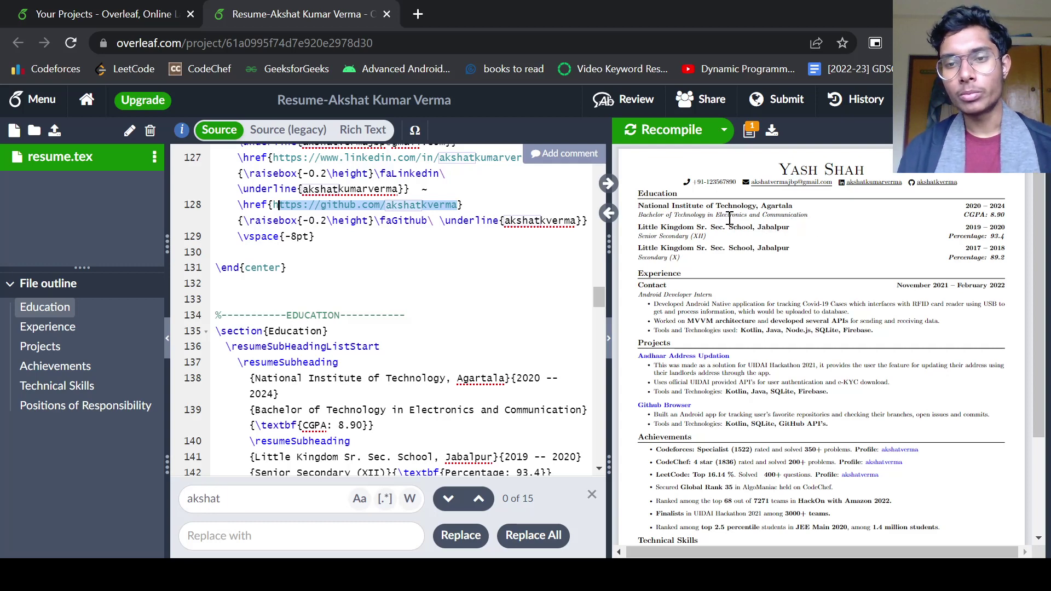
pyautogui.moveTo(965, 207); pyautogui.dragTo(995, 205)
pyautogui.click(984, 206)
pyautogui.moveTo(965, 207); pyautogui.dragTo(1007, 206)
pyautogui.moveTo(678, 224); pyautogui.dragTo(993, 249)
# Comment out Experience section lines 157–170 and recompile the resume without it.
pyautogui.scroll(-2, 744, 282)
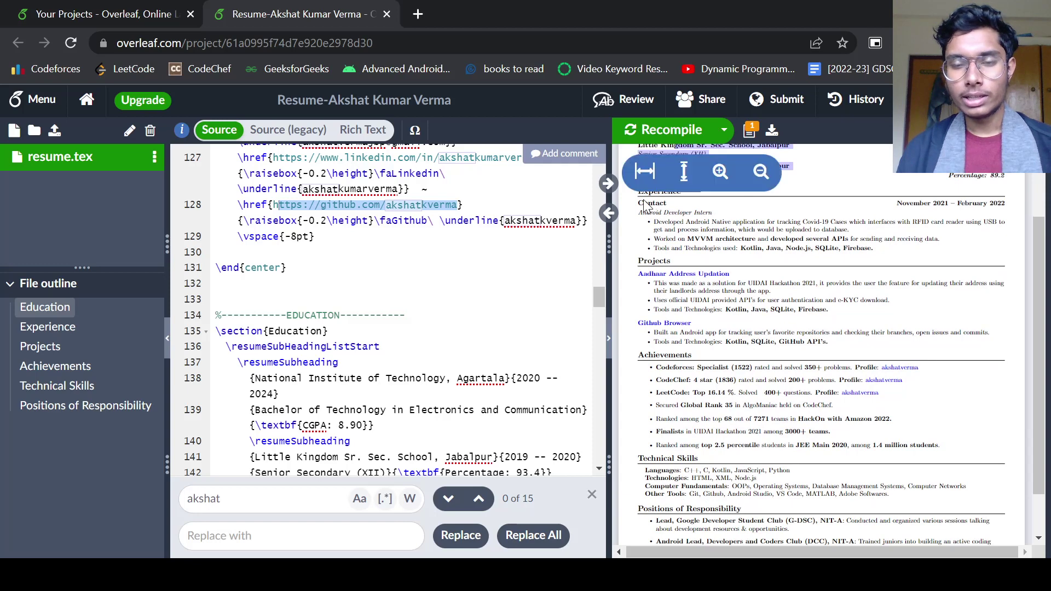
pyautogui.scroll(-1, 446, 236)
pyautogui.scroll(-2, 446, 235)
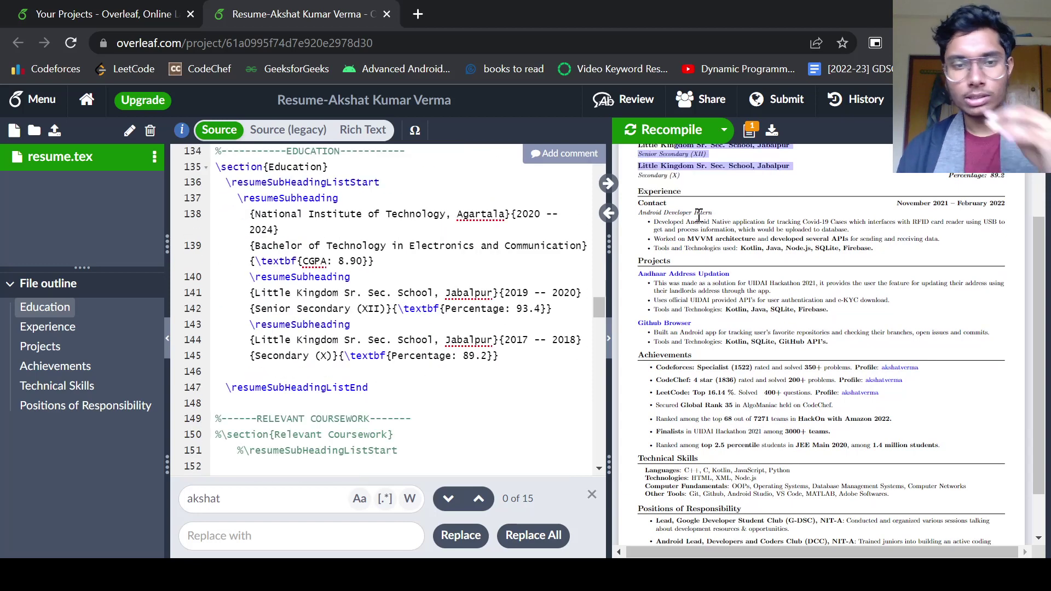
pyautogui.scroll(2, 533, 231)
pyautogui.scroll(-8, 424, 310)
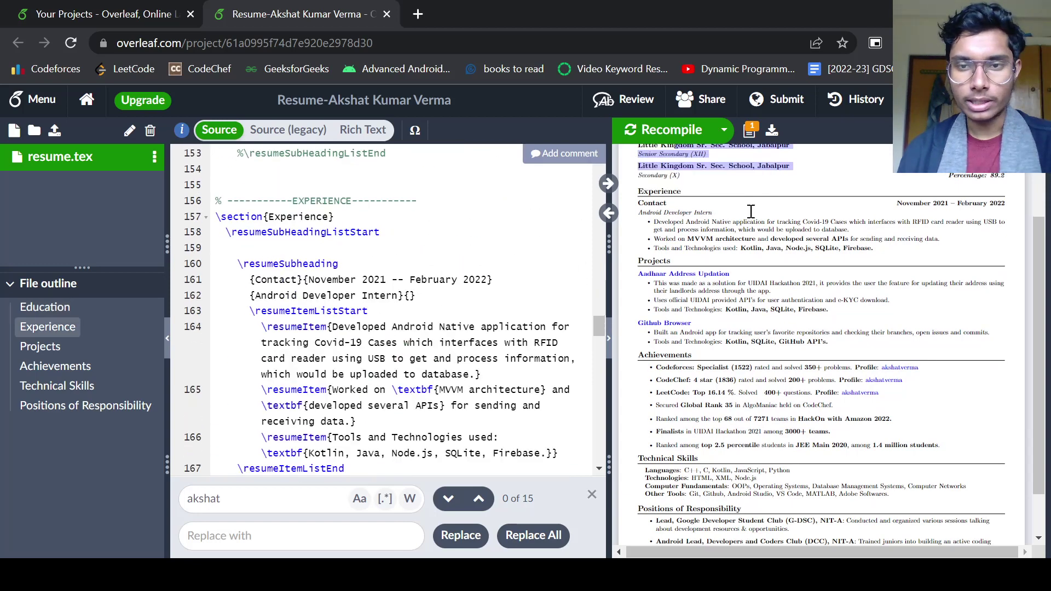
pyautogui.scroll(-1, 433, 259)
pyautogui.scroll(-2, 433, 259)
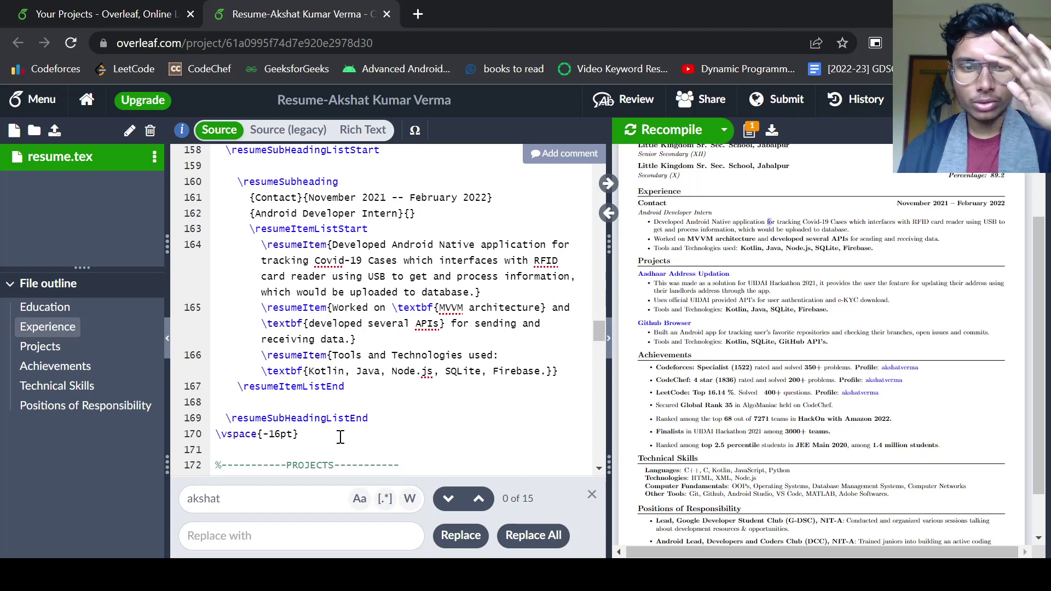
pyautogui.moveTo(338, 438); pyautogui.dragTo(163, 241)
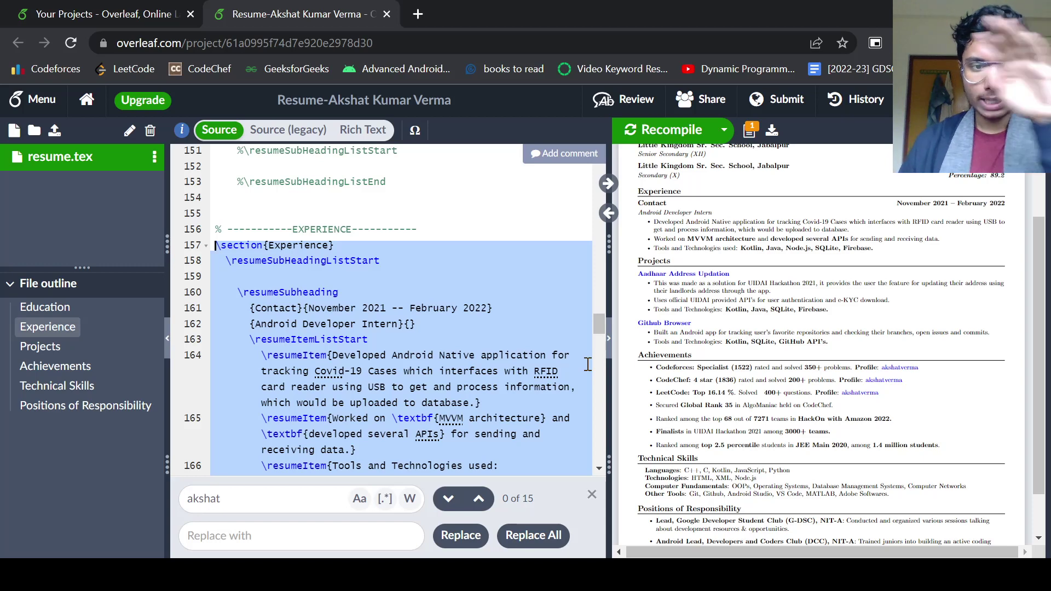
pyautogui.hotkey('ctrl', '/')
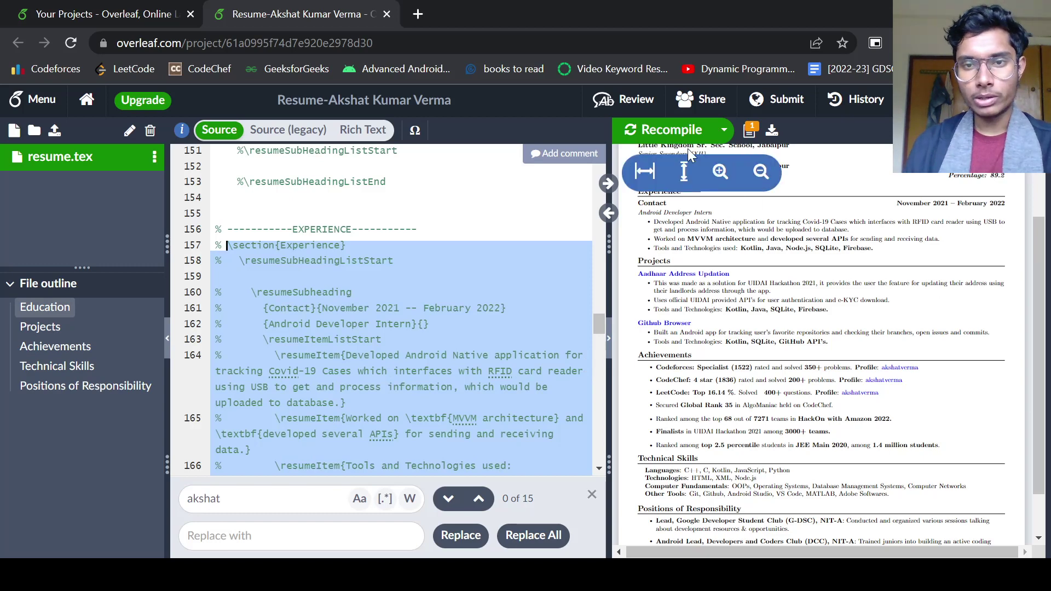
pyautogui.click(675, 132)
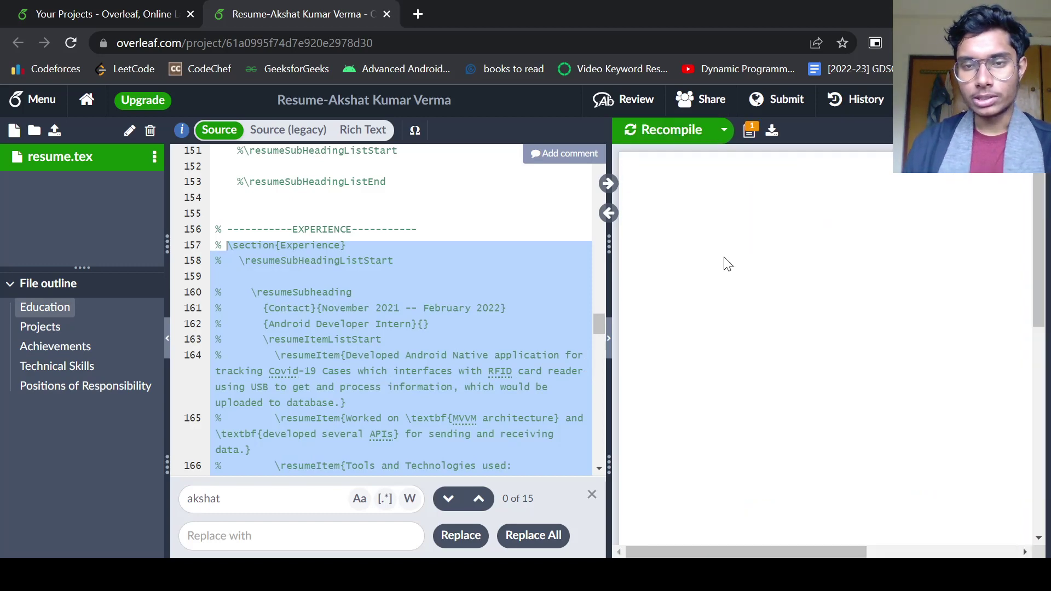
# Reselect the commented-out Experience lines in the source.
pyautogui.scroll(2, 822, 320)
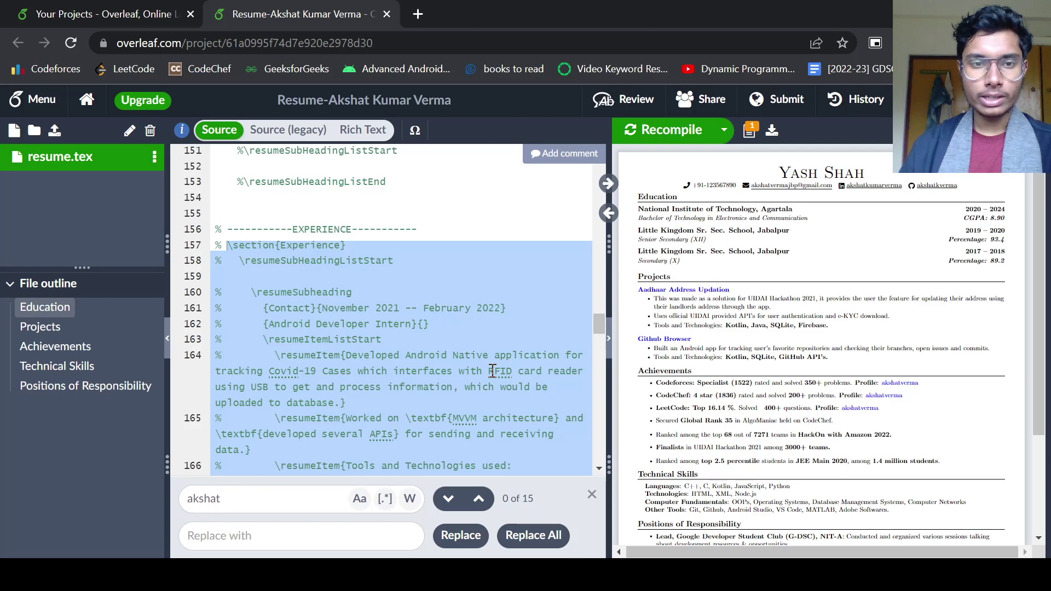
pyautogui.click(400, 361)
pyautogui.scroll(-3, 402, 328)
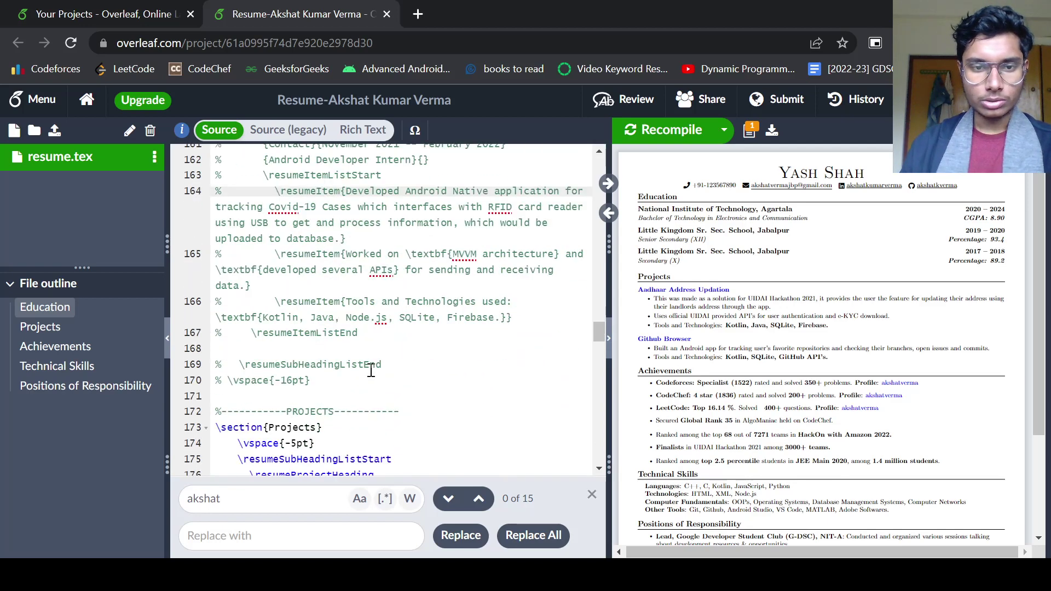
pyautogui.moveTo(371, 374); pyautogui.dragTo(148, 180)
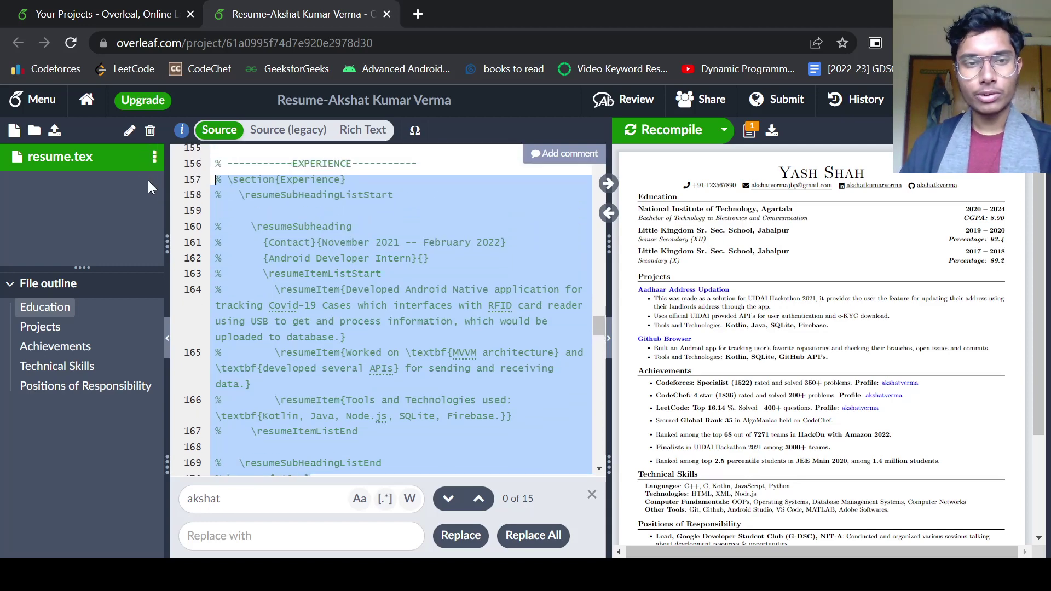
# Uncomment Experience lines 157–170, recompile, and scroll down to the Projects section.
pyautogui.hotkey('ctrl', '/')
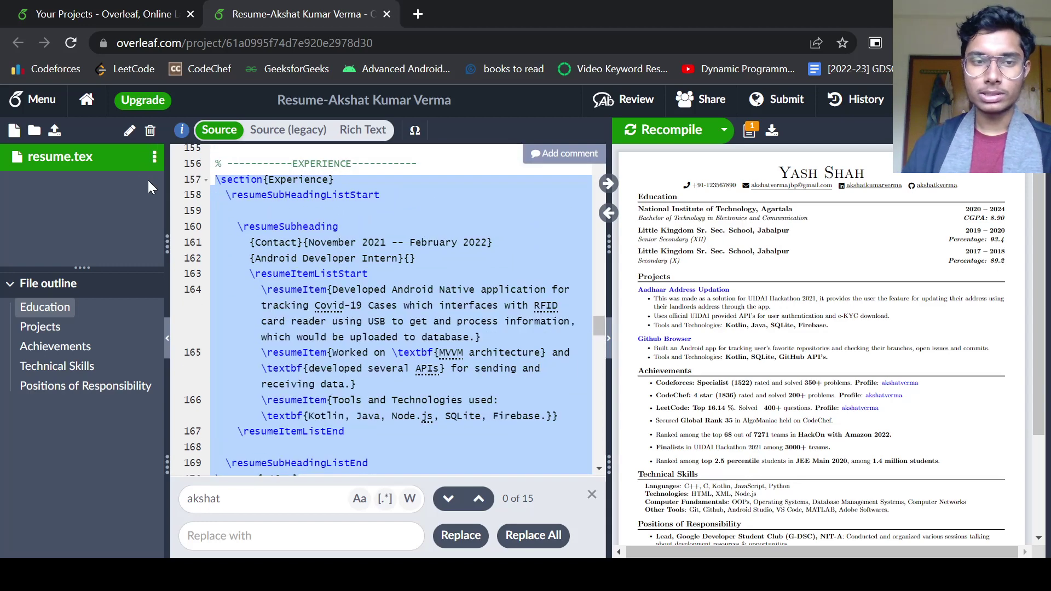
pyautogui.click(668, 132)
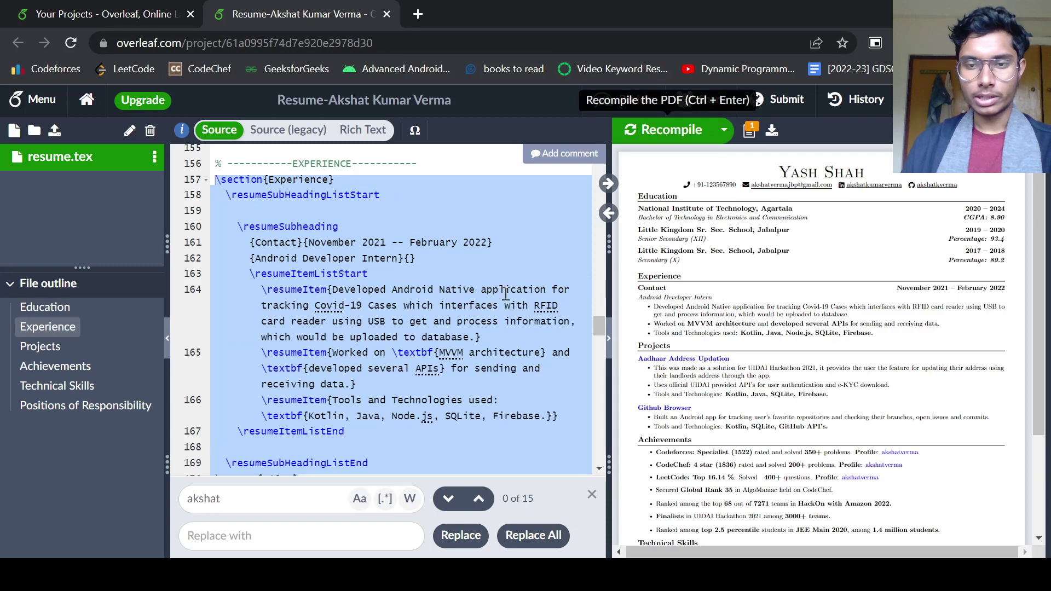
pyautogui.scroll(-3, 645, 219)
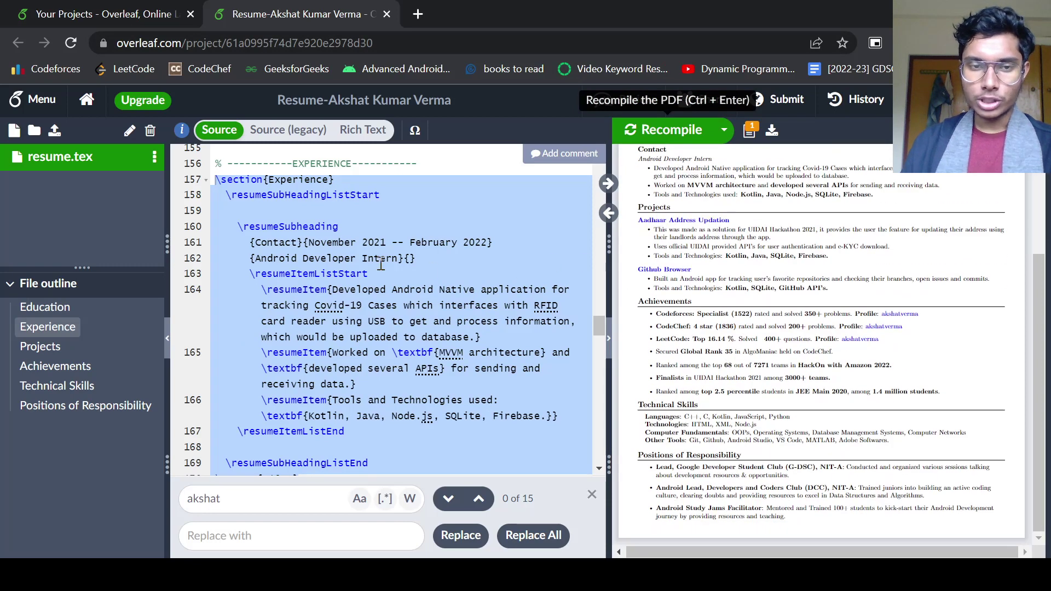
pyautogui.scroll(-5, 376, 265)
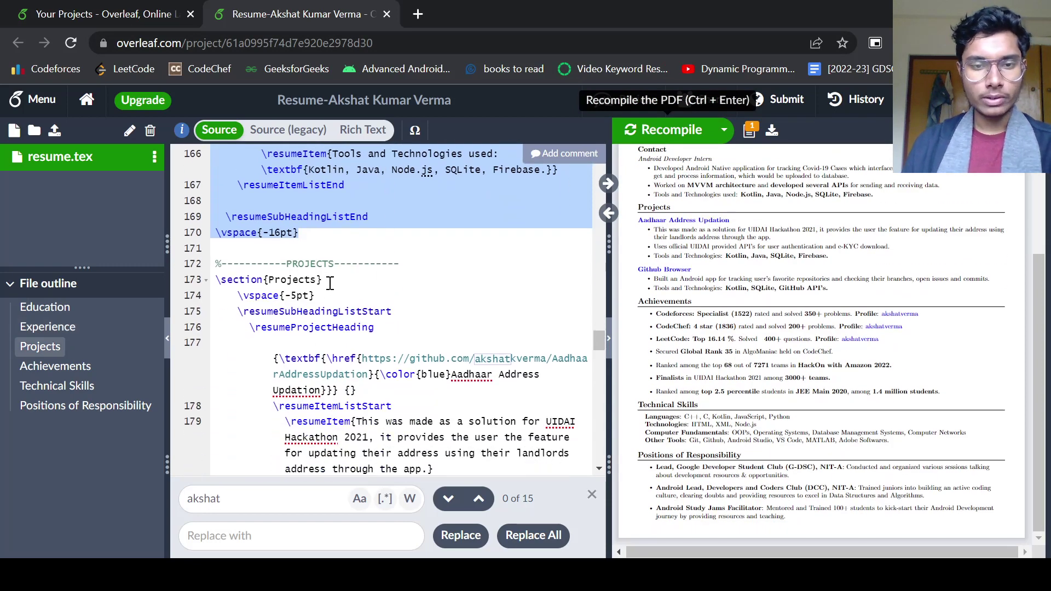
pyautogui.scroll(-3, 523, 287)
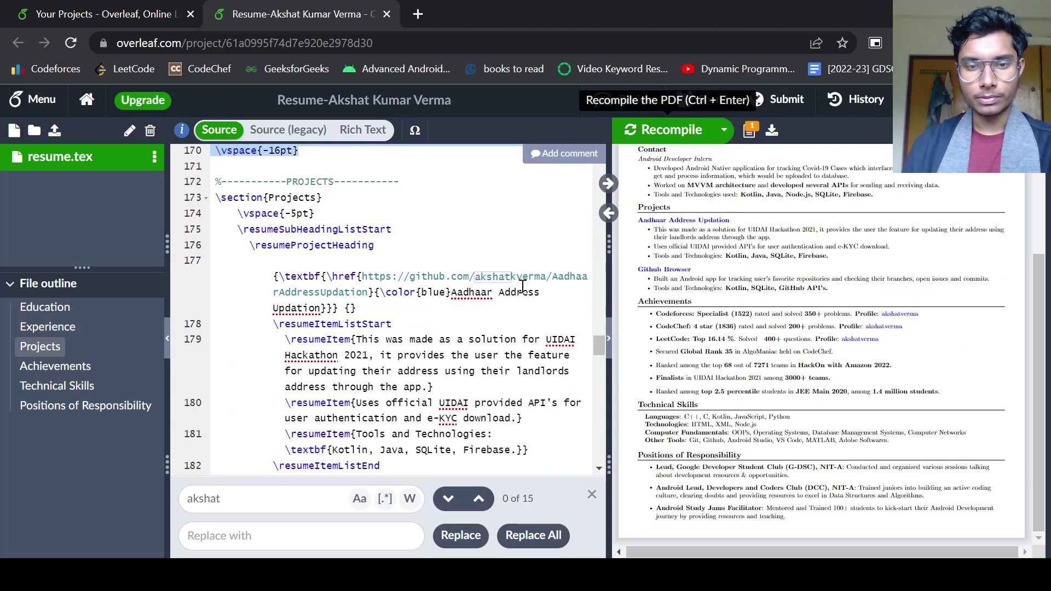
pyautogui.scroll(2, 420, 234)
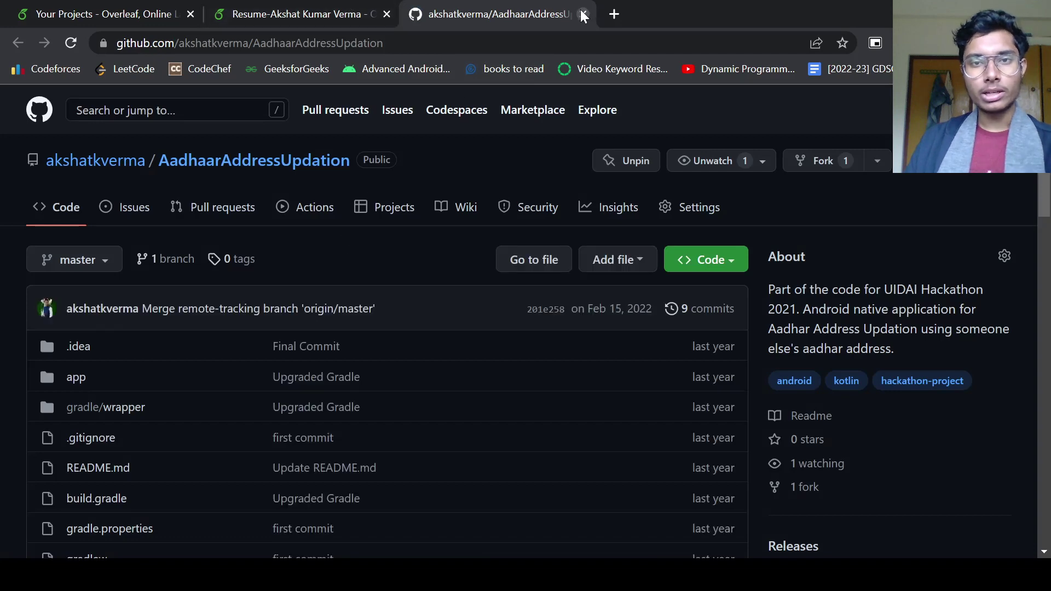
pyautogui.scroll(-5, 548, 104)
pyautogui.click(583, 14)
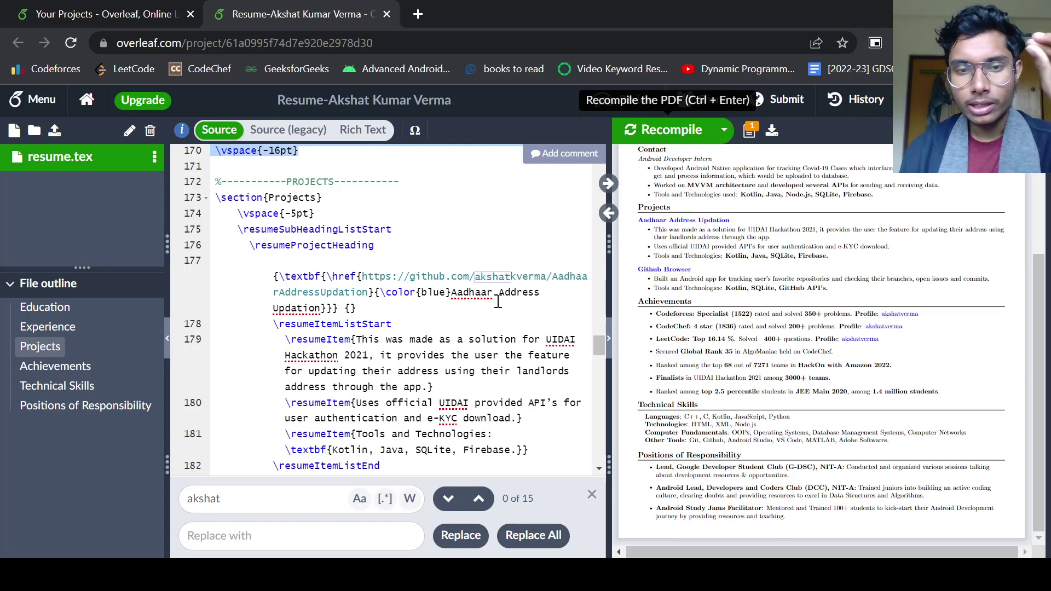
pyautogui.scroll(-1, 498, 301)
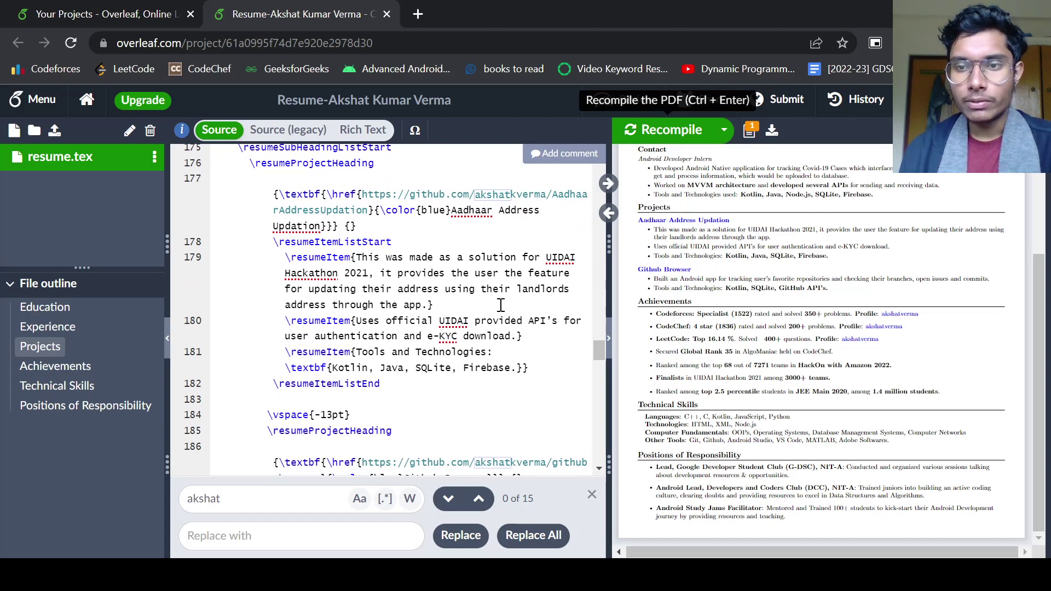
pyautogui.moveTo(733, 257); pyautogui.dragTo(804, 251)
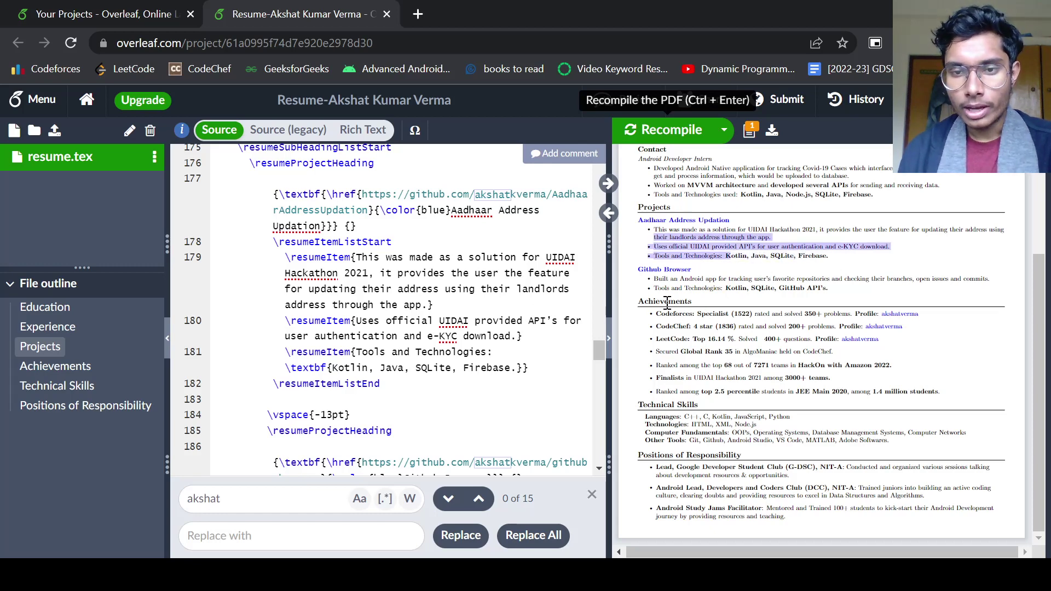
pyautogui.click(639, 298)
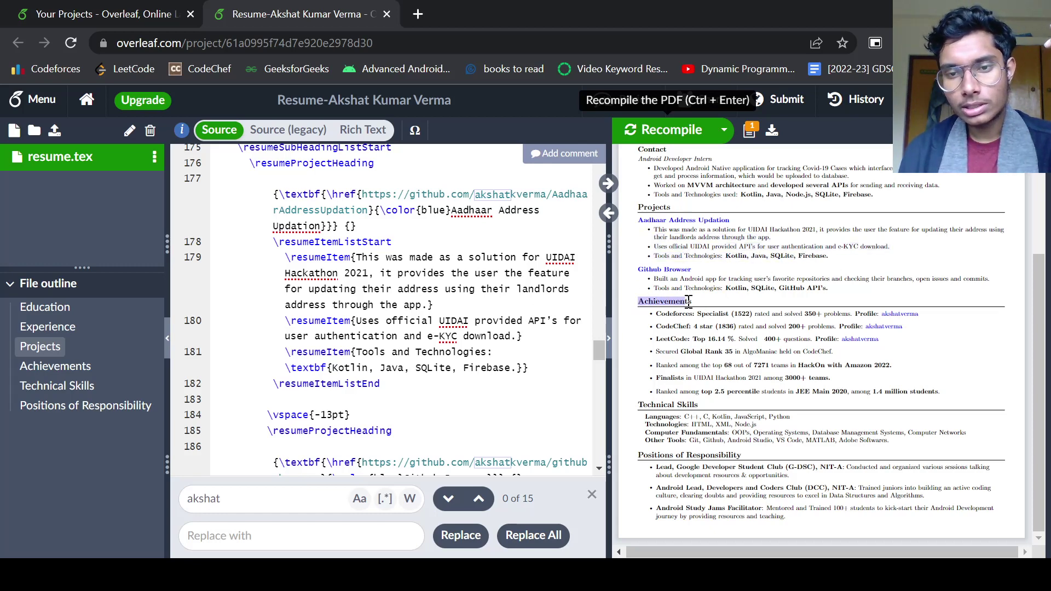
# Highlight the Github Browser project, the Achievements heading and the LeetCode Top 16.14 ranking in the PDF.
pyautogui.scroll(-6, 513, 306)
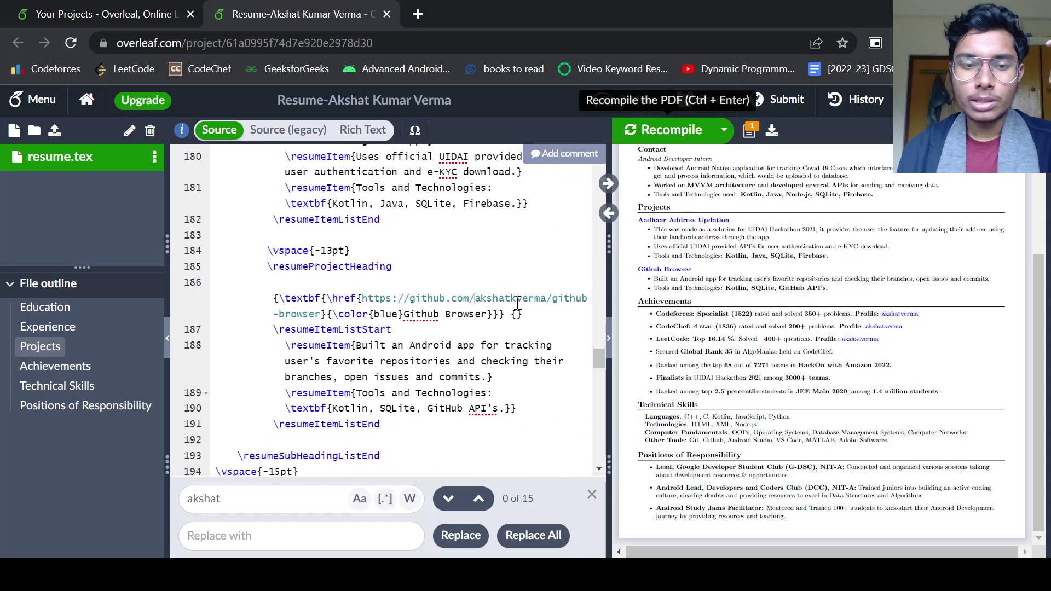
pyautogui.moveTo(703, 300); pyautogui.dragTo(694, 315)
pyautogui.click(694, 315)
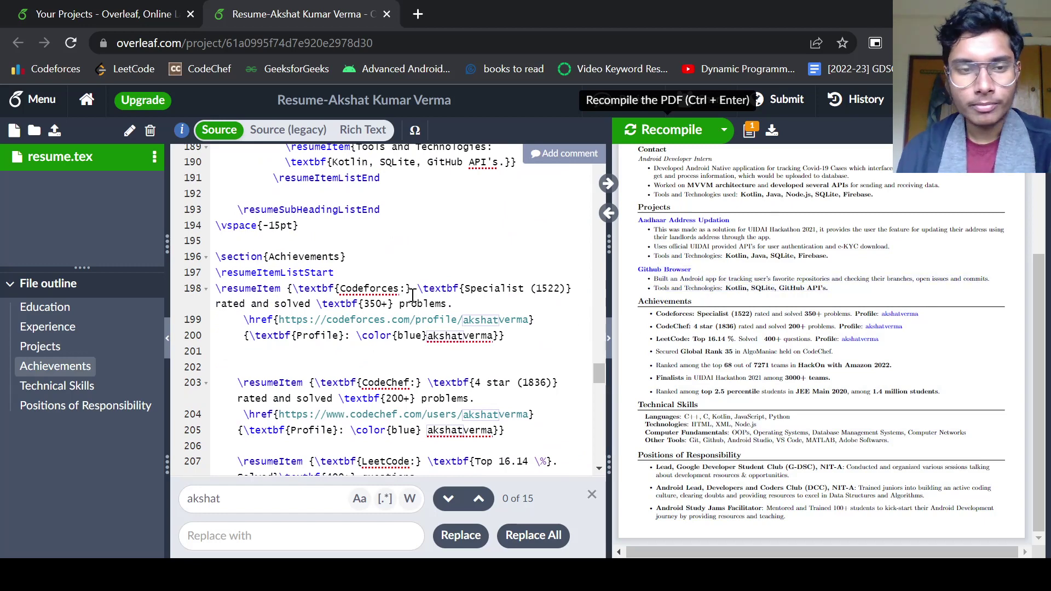
pyautogui.moveTo(659, 318); pyautogui.dragTo(811, 324)
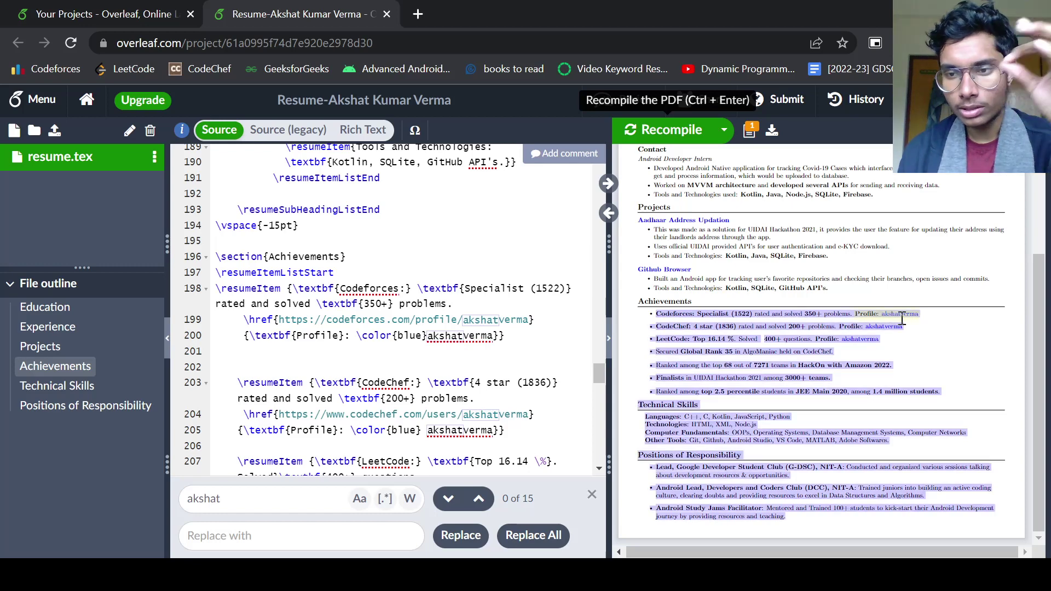
pyautogui.click(713, 335)
pyautogui.moveTo(690, 340); pyautogui.dragTo(727, 340)
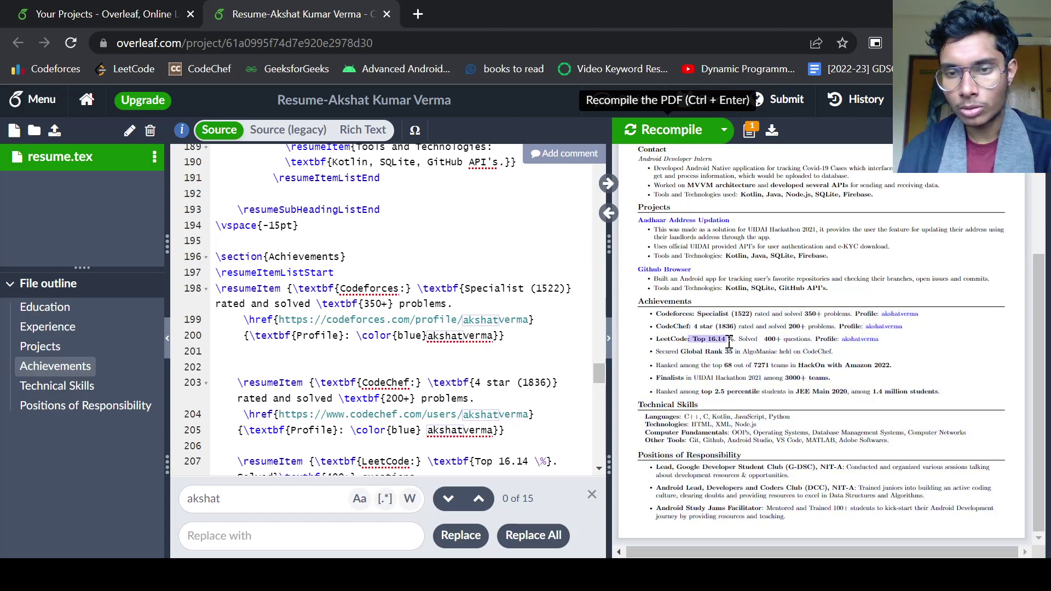
pyautogui.click(657, 353)
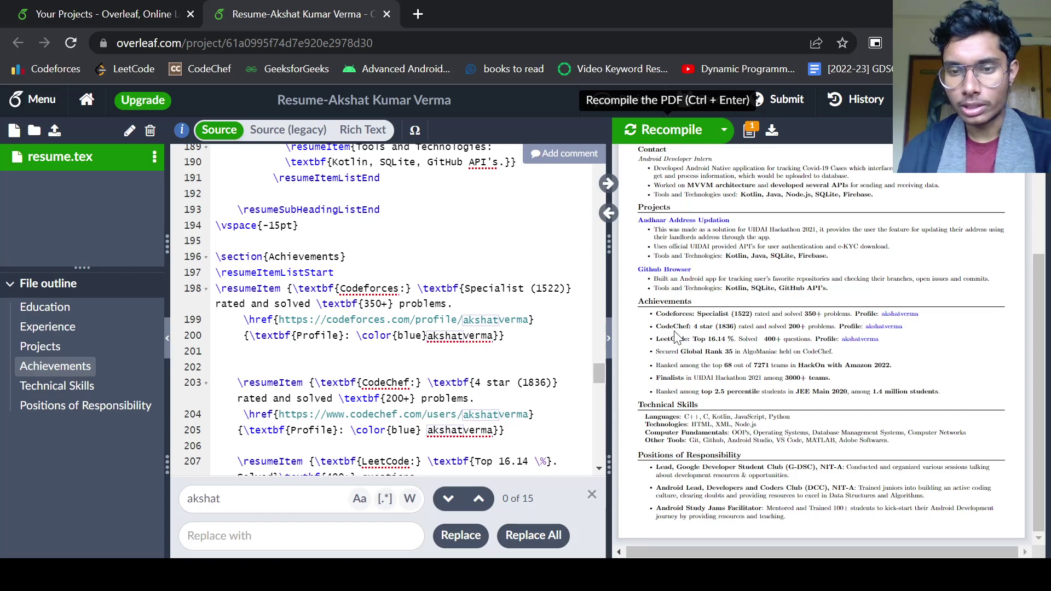
# Jump from an Achievements line in the PDF to its source near line 215, then zoom the PDF in.
pyautogui.scroll(-3, 496, 283)
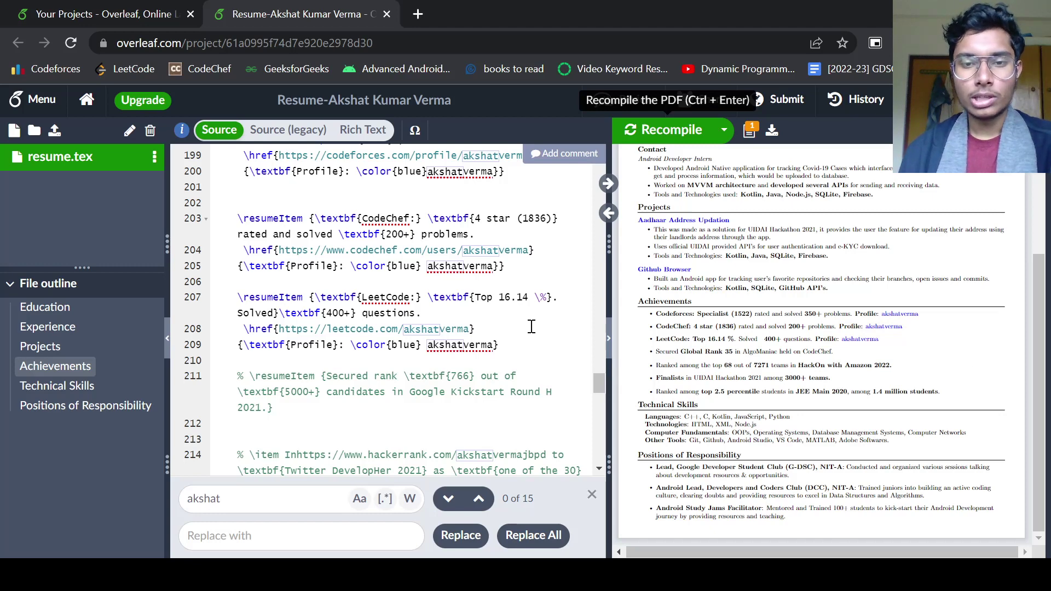
pyautogui.scroll(-3, 531, 325)
pyautogui.moveTo(640, 406); pyautogui.dragTo(704, 415)
pyautogui.click(469, 374)
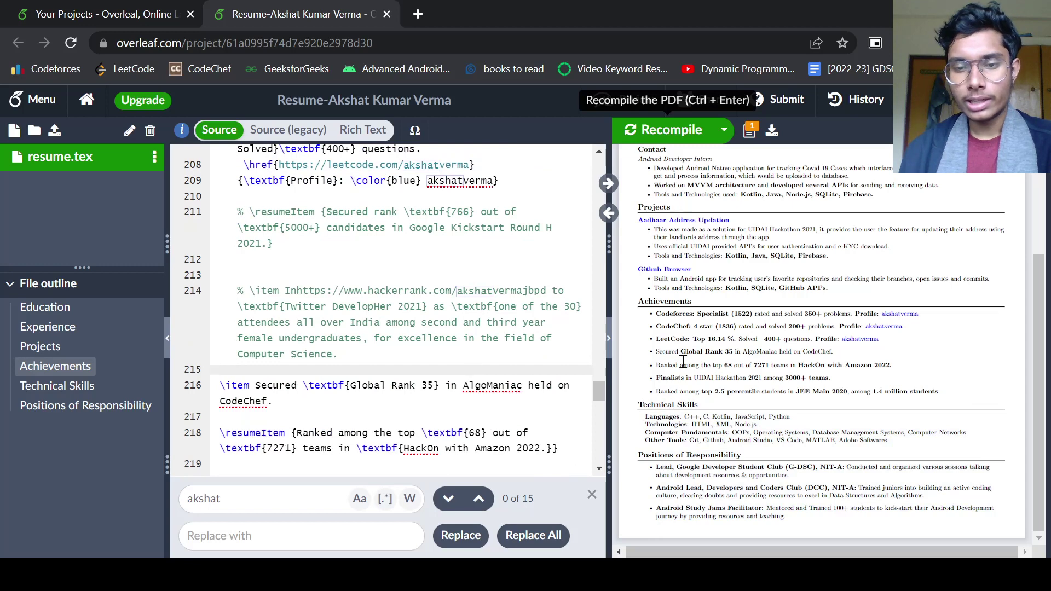
pyautogui.doubleClick(639, 409)
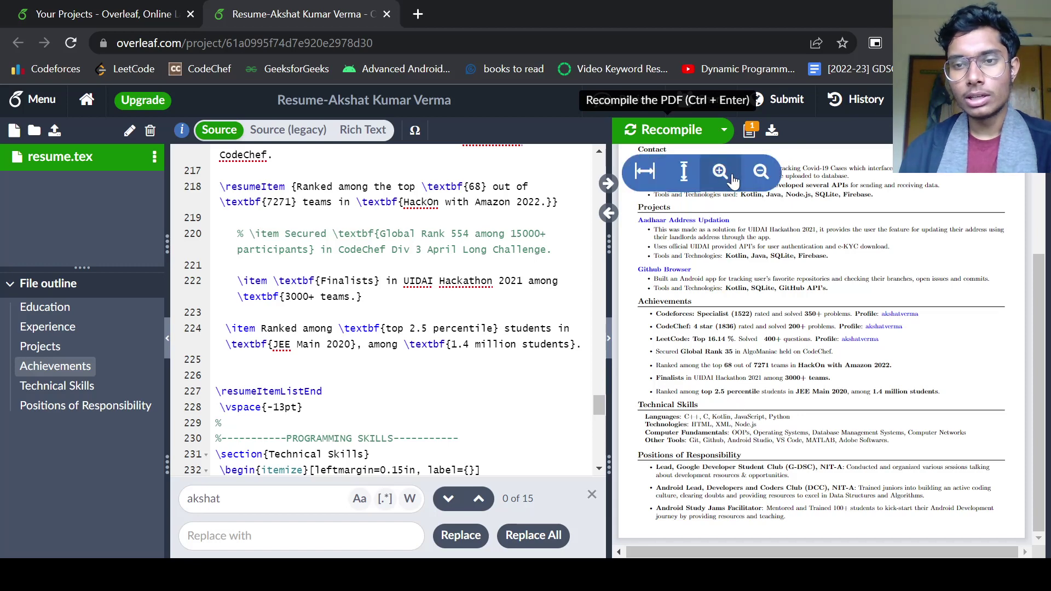
pyautogui.click(725, 174)
# Scroll the source past Technical Skills and Positions of Responsibility down to \end{document}.
pyautogui.scroll(-2, 786, 256)
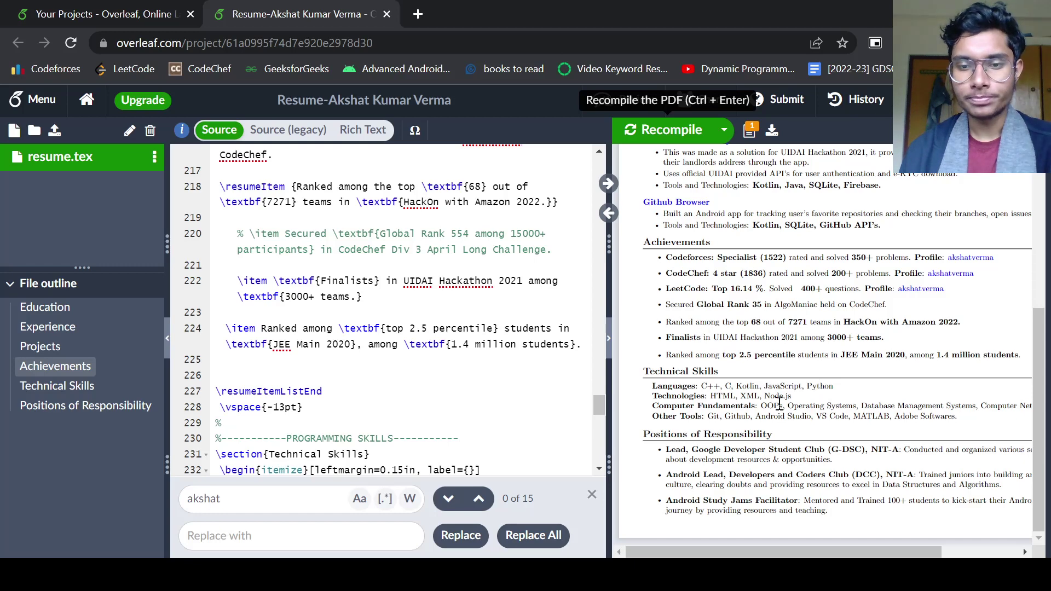
pyautogui.scroll(-5, 452, 356)
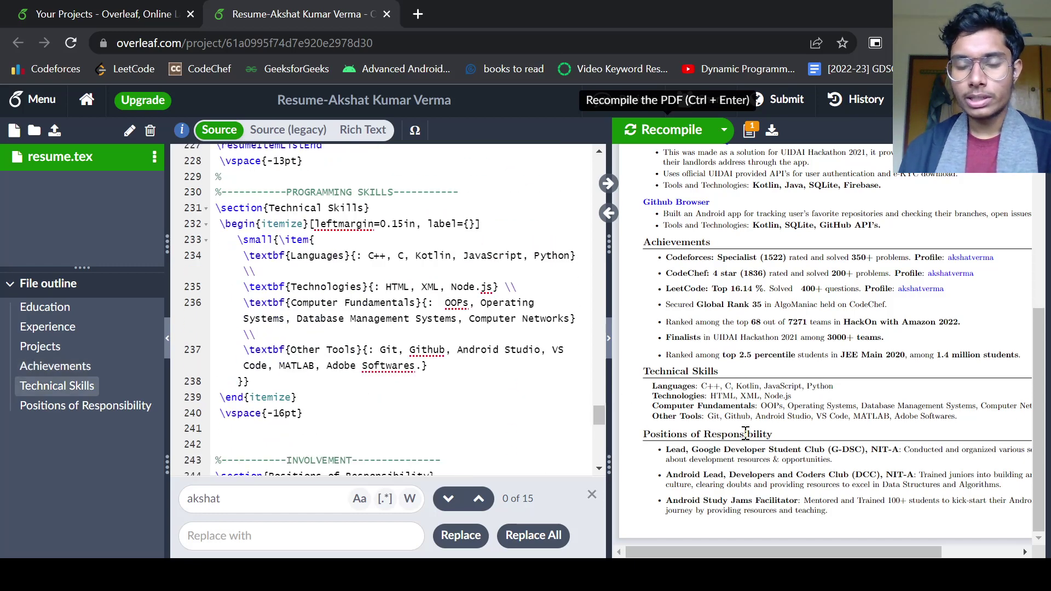
pyautogui.scroll(-5, 535, 387)
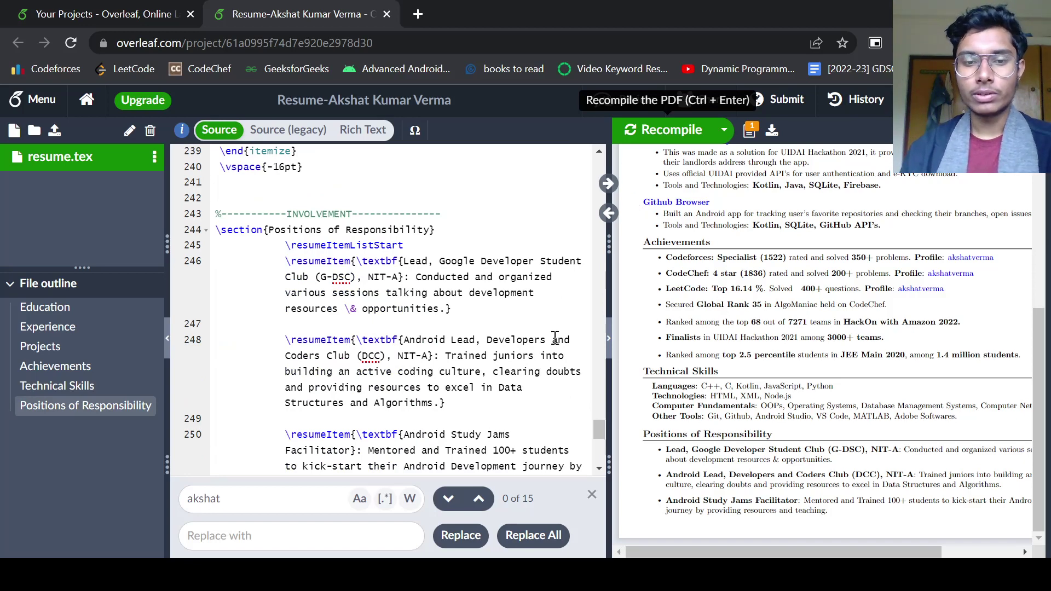
# Close the find/replace bar, zoom the PDF out, and scroll through the whole compiled resume page.
pyautogui.click(592, 495)
pyautogui.moveTo(799, 164)
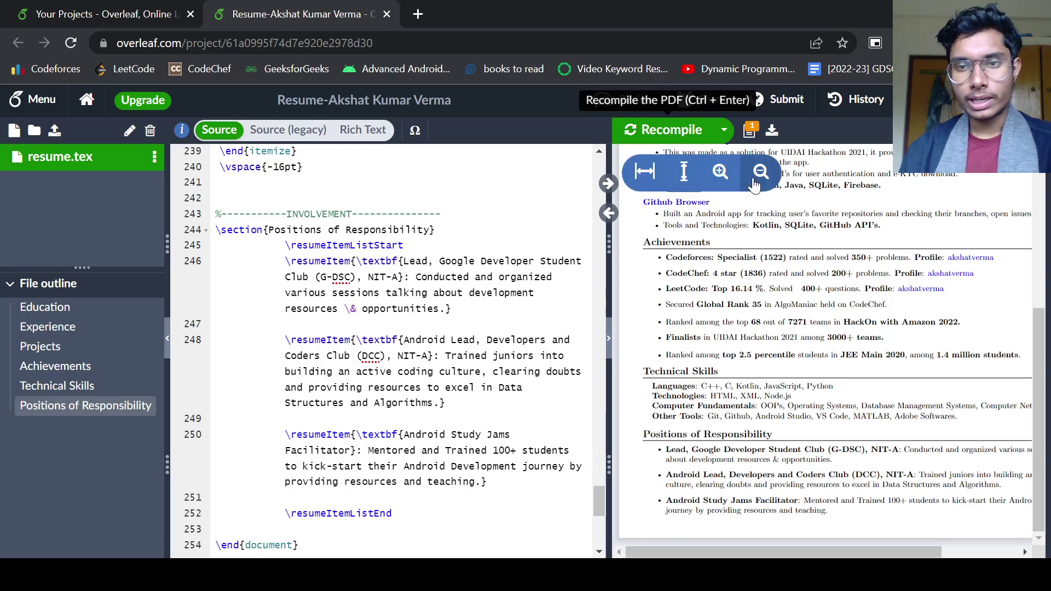
pyautogui.click(759, 175)
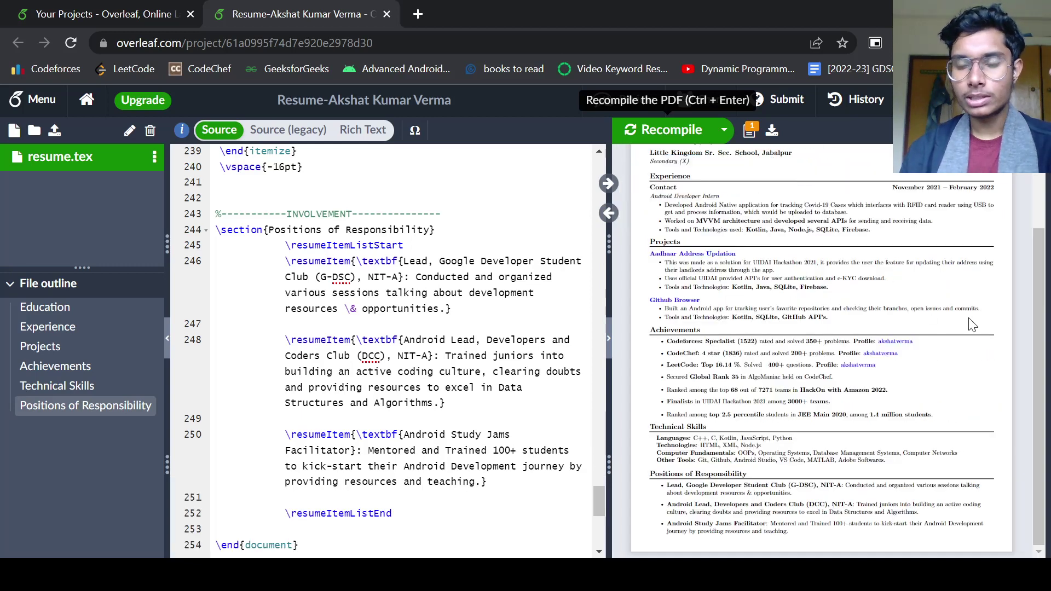
pyautogui.scroll(3, 972, 323)
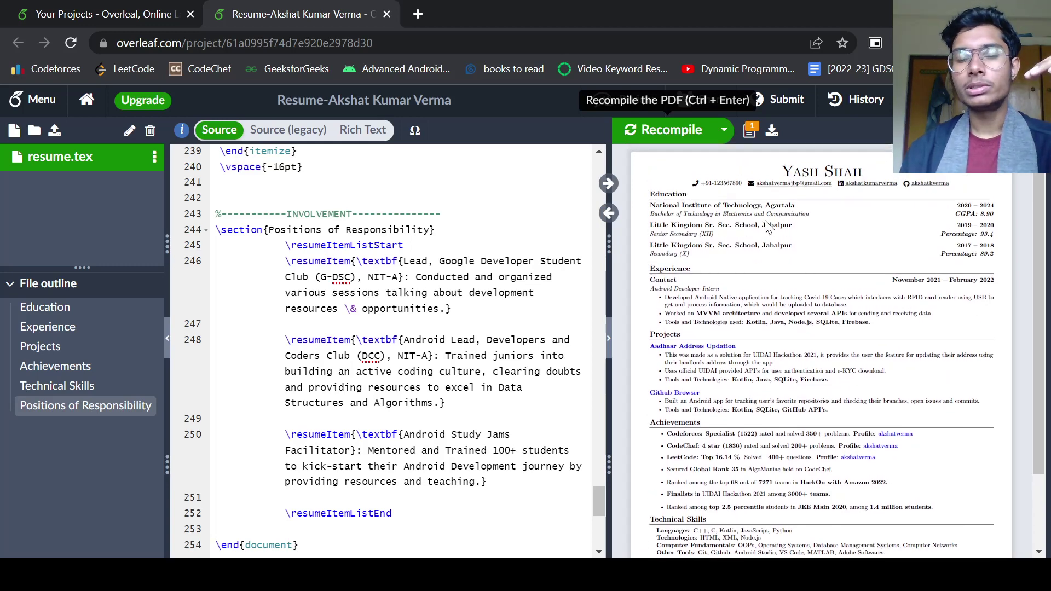
pyautogui.scroll(-3, 880, 336)
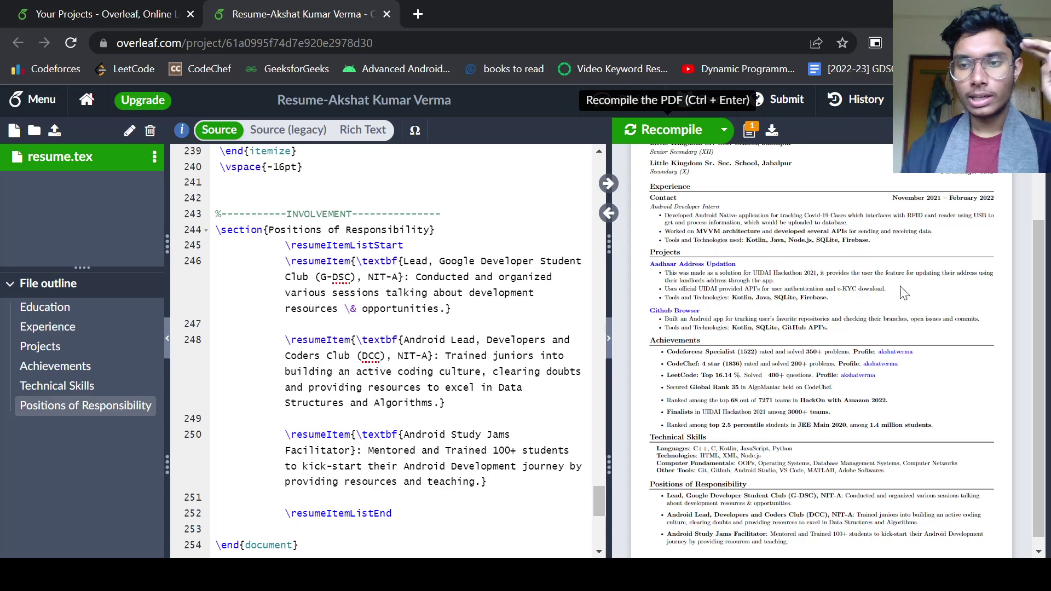
pyautogui.scroll(3, 814, 295)
pyautogui.scroll(-2, 874, 272)
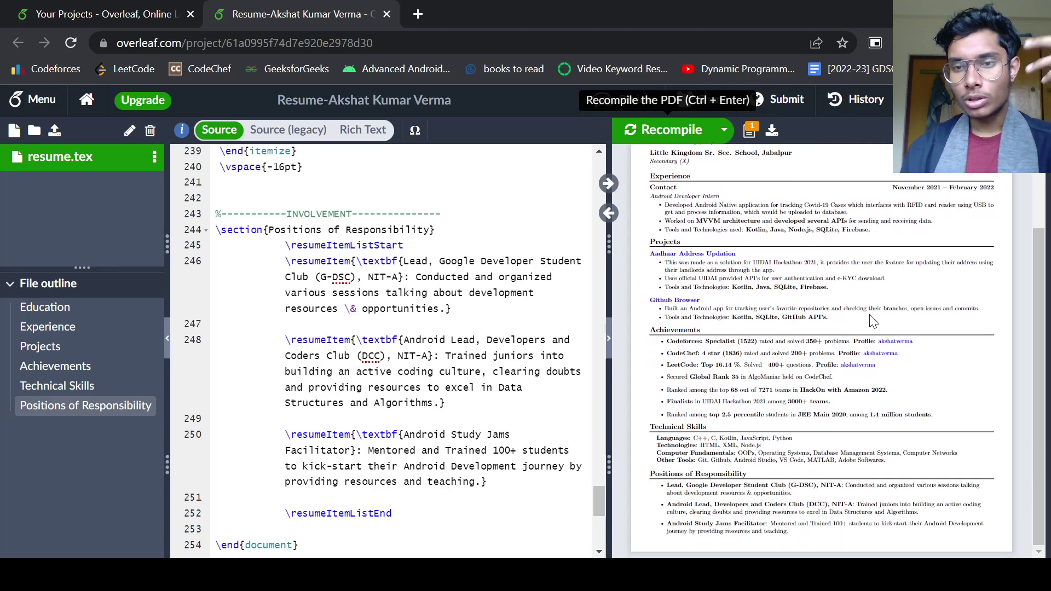
pyautogui.scroll(2, 794, 263)
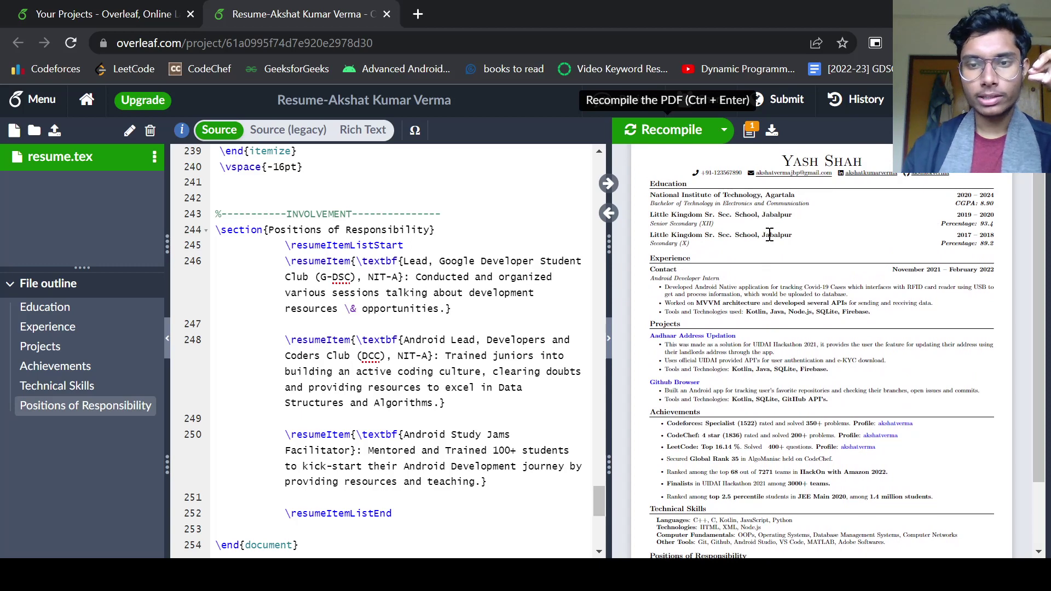
pyautogui.scroll(-3, 769, 236)
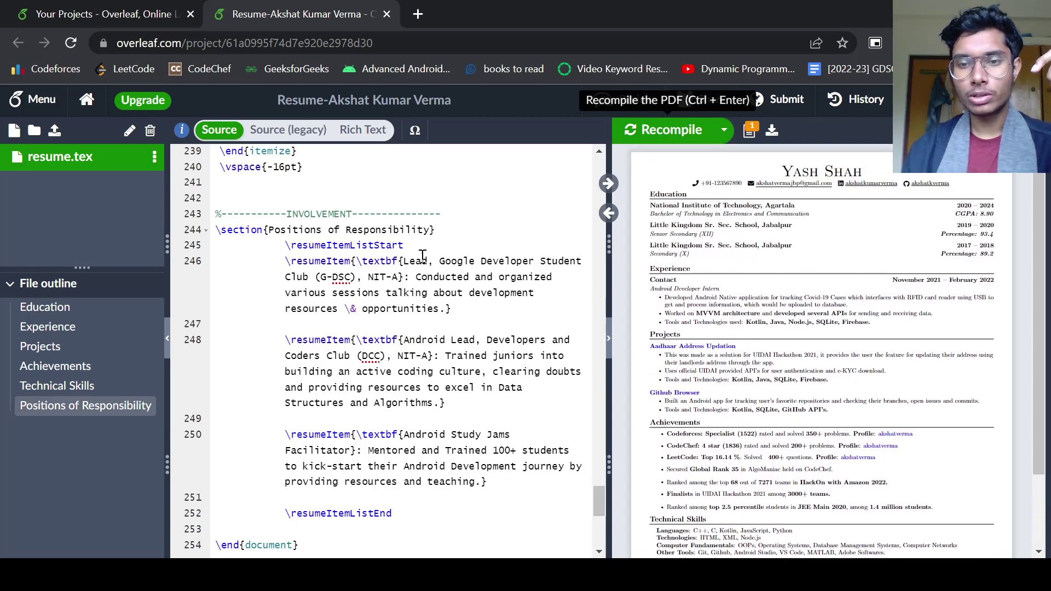
pyautogui.scroll(3, 474, 313)
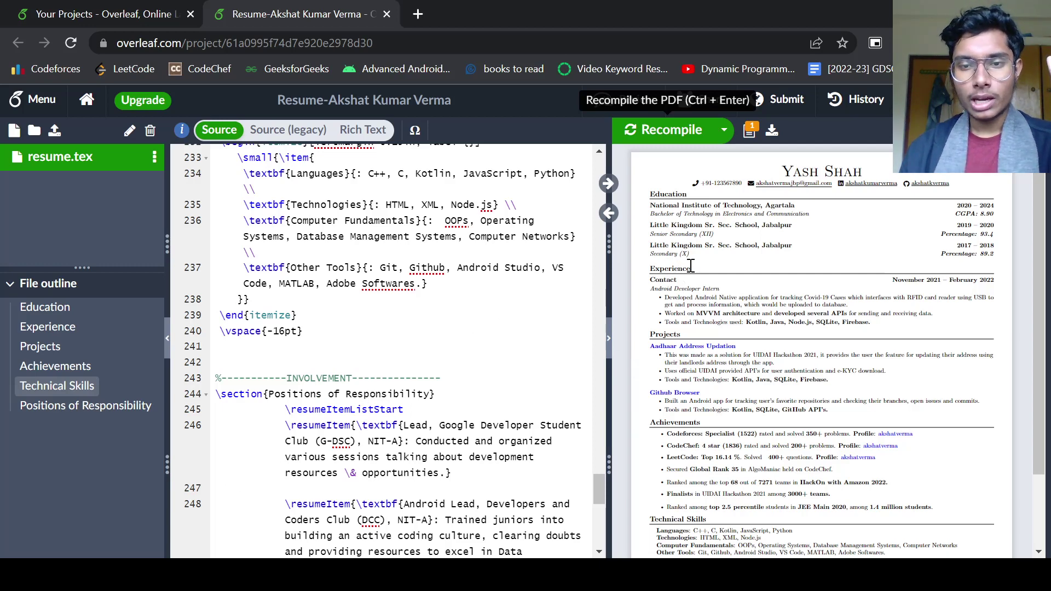
pyautogui.moveTo(691, 266); pyautogui.dragTo(650, 268)
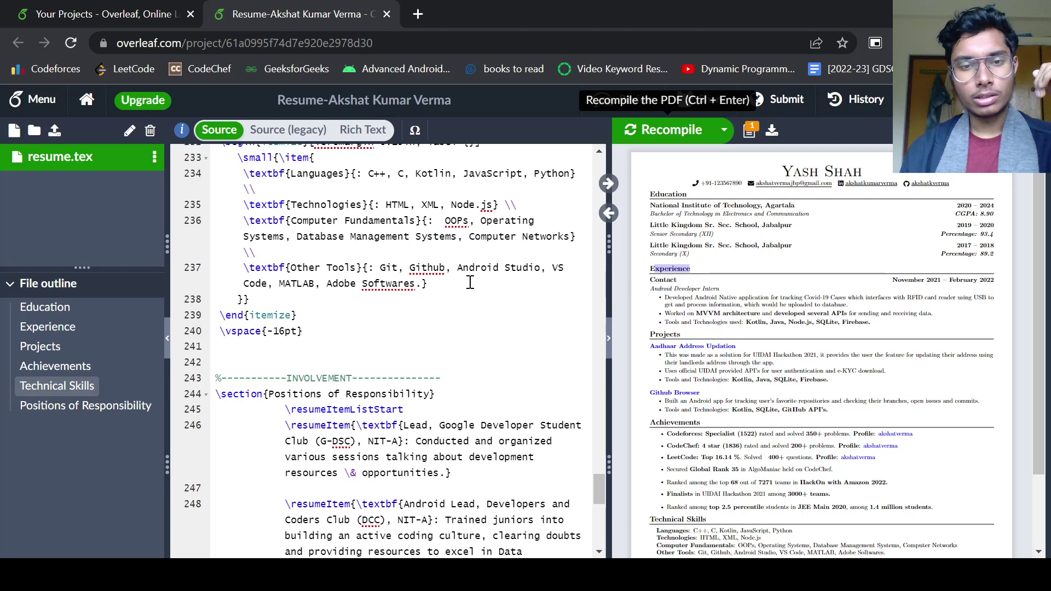
pyautogui.click(671, 271)
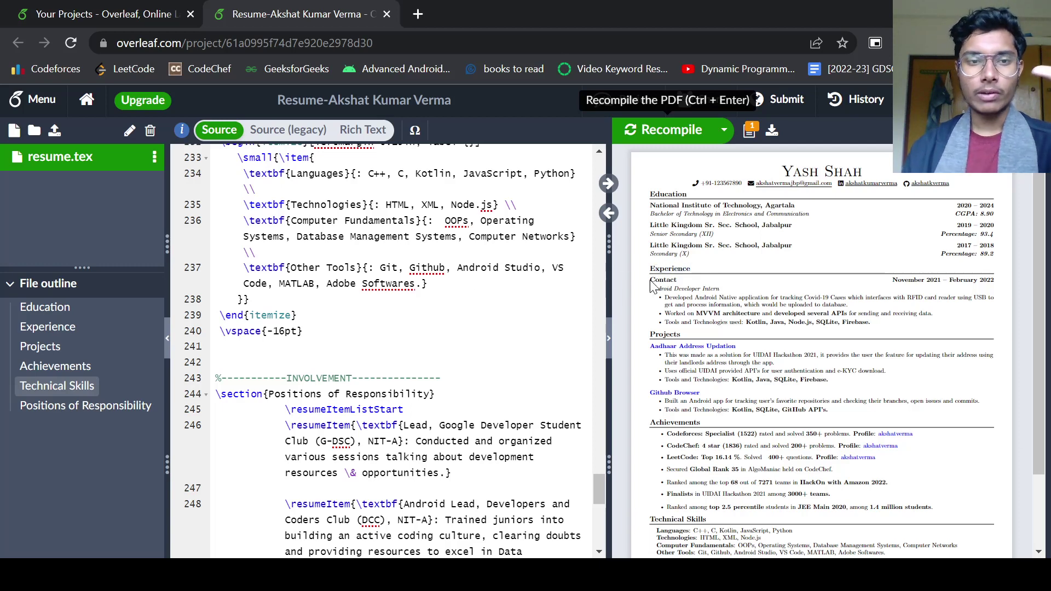
pyautogui.scroll(3, 398, 297)
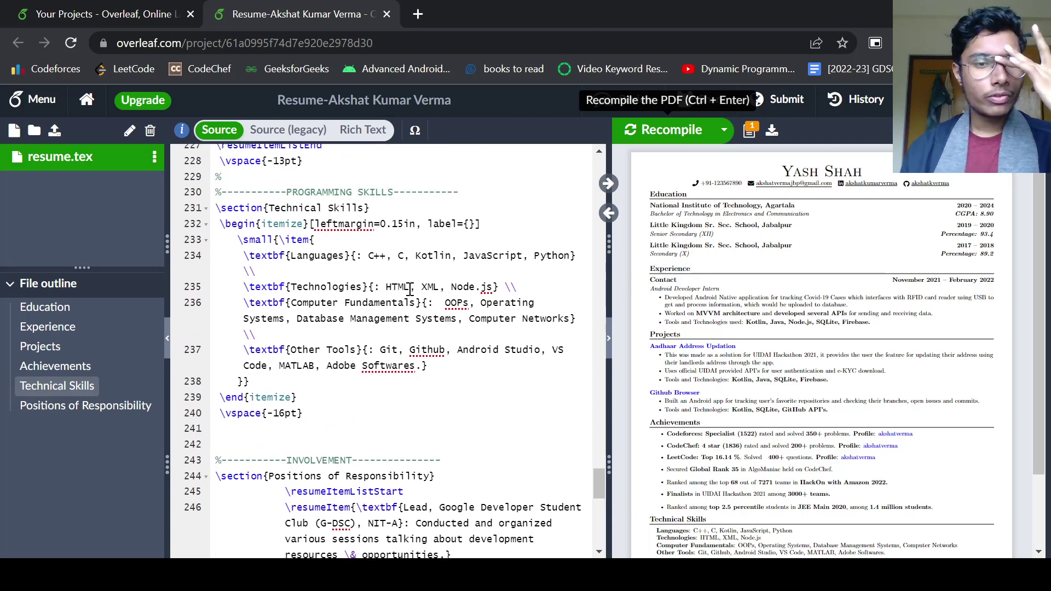
pyautogui.scroll(4, 409, 291)
pyautogui.doubleClick(264, 421)
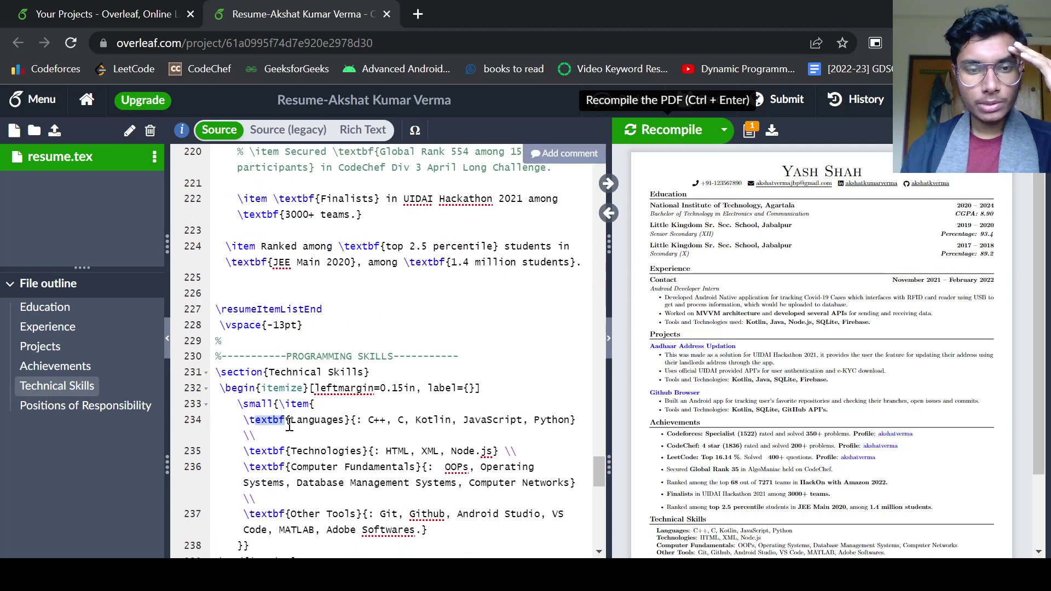
pyautogui.moveTo(262, 421); pyautogui.dragTo(290, 421)
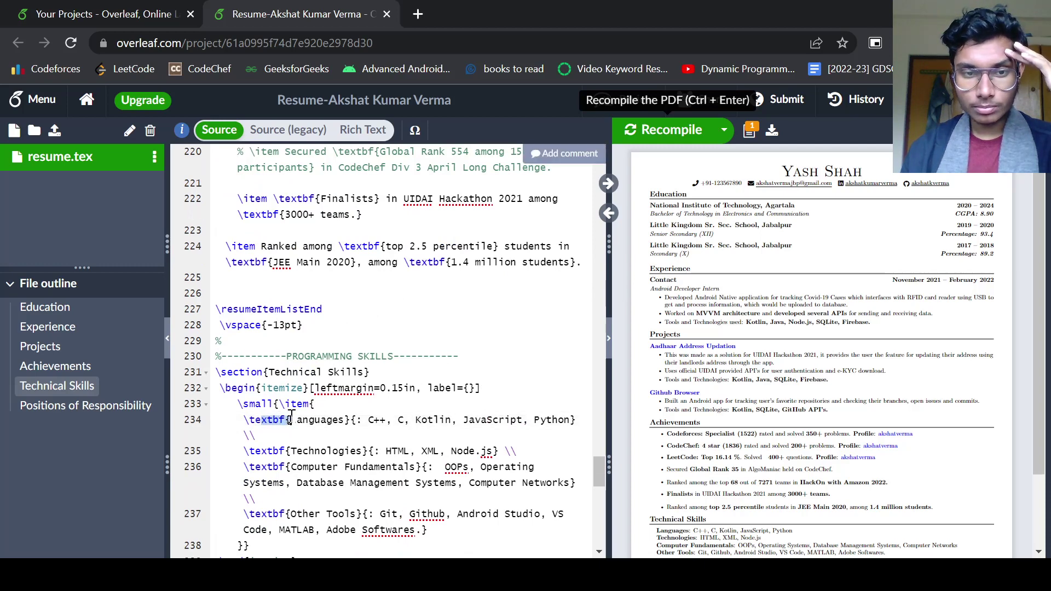
pyautogui.scroll(-3, 693, 372)
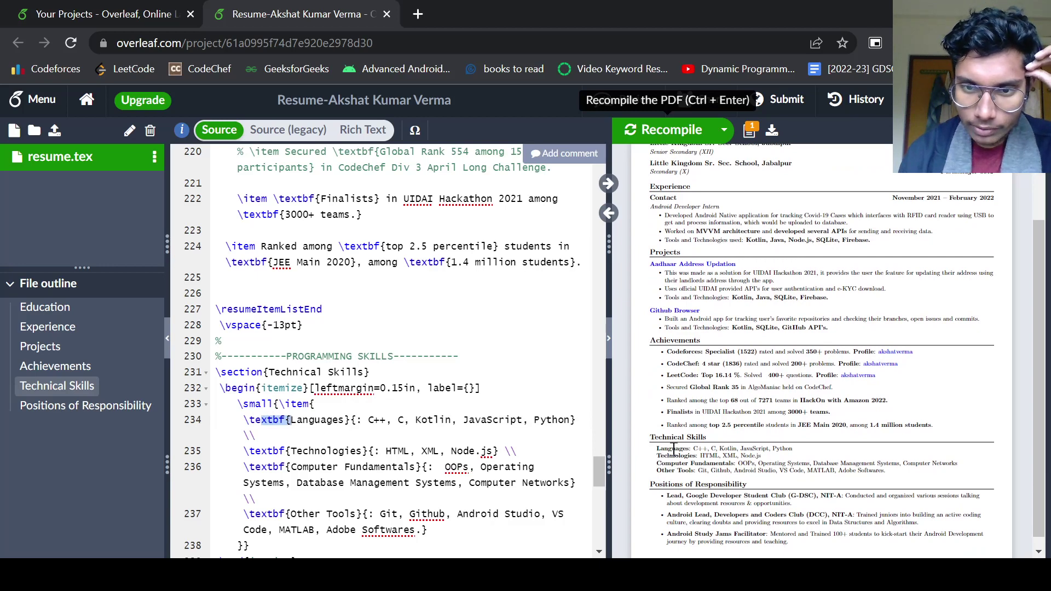
pyautogui.click(350, 424)
pyautogui.moveTo(245, 420); pyautogui.dragTo(571, 420)
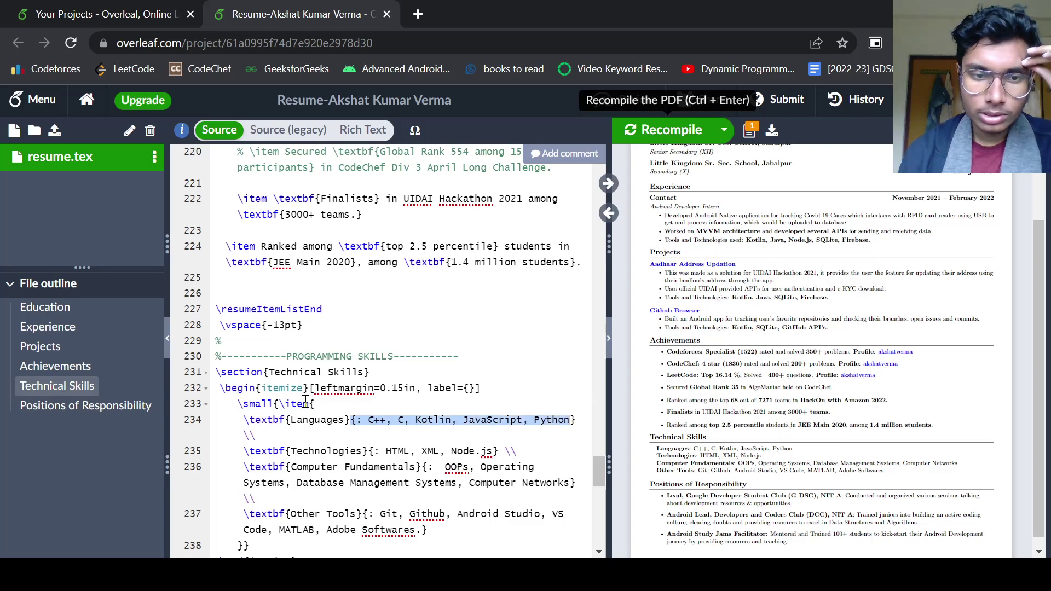
pyautogui.click(520, 450)
pyautogui.scroll(-1, 808, 373)
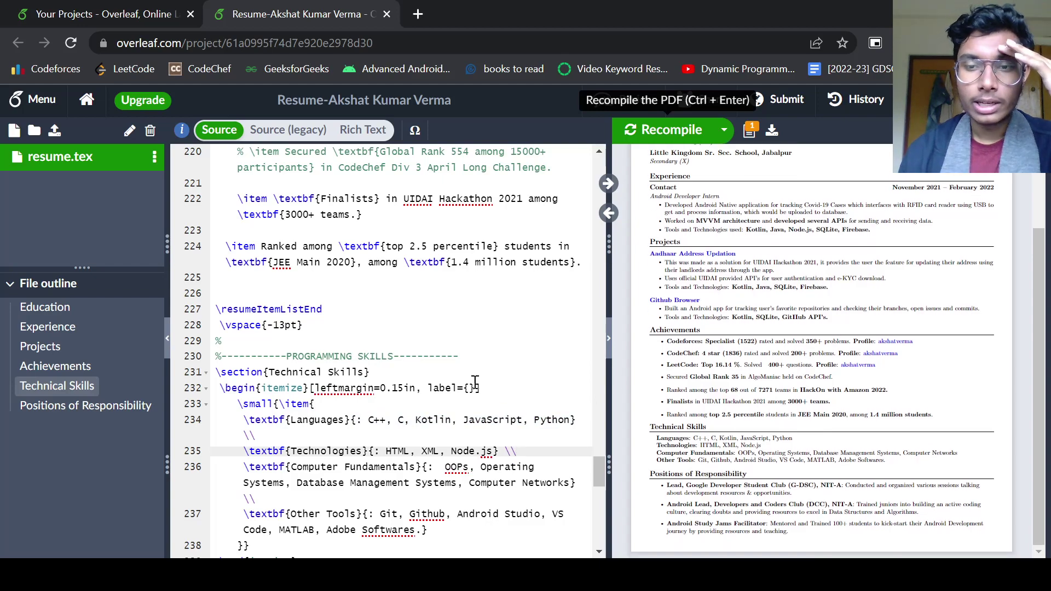
pyautogui.scroll(3, 372, 307)
# Scroll the source up to the \begin{center} header block around line 122.
pyautogui.scroll(2, 827, 316)
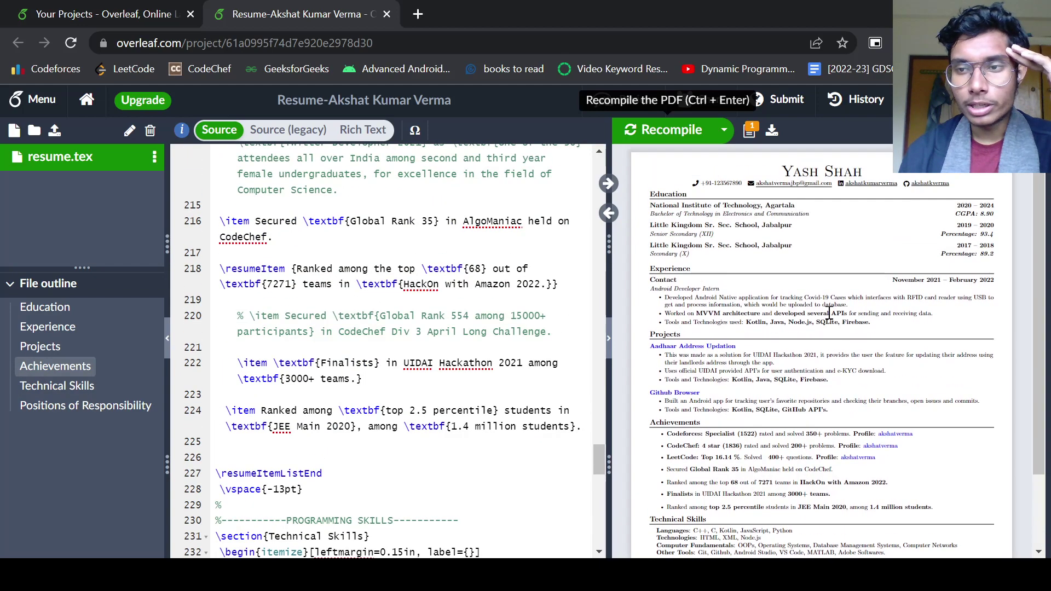
pyautogui.scroll(5, 437, 281)
pyautogui.scroll(12, 436, 280)
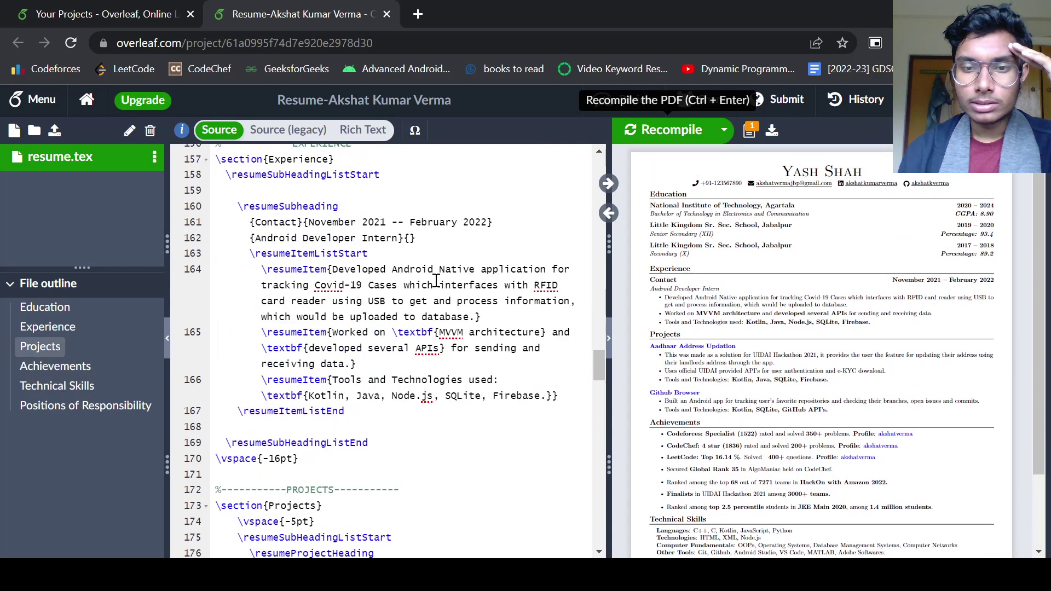